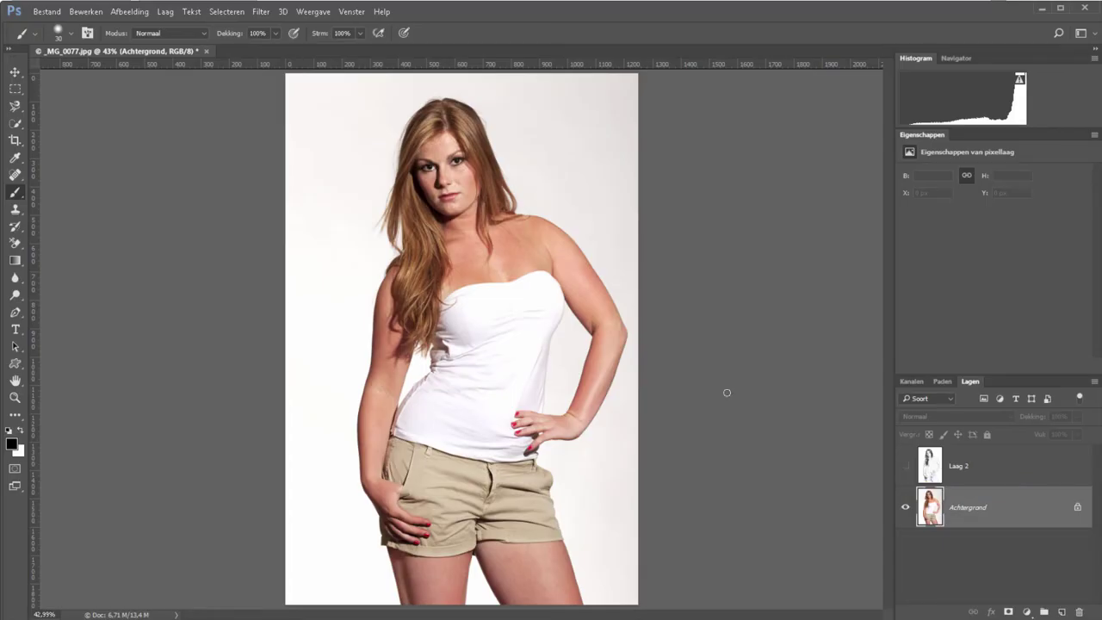
- Preview the Laag 2 sketch layer, then delete it so only Achtergrond remains
click(905, 466)
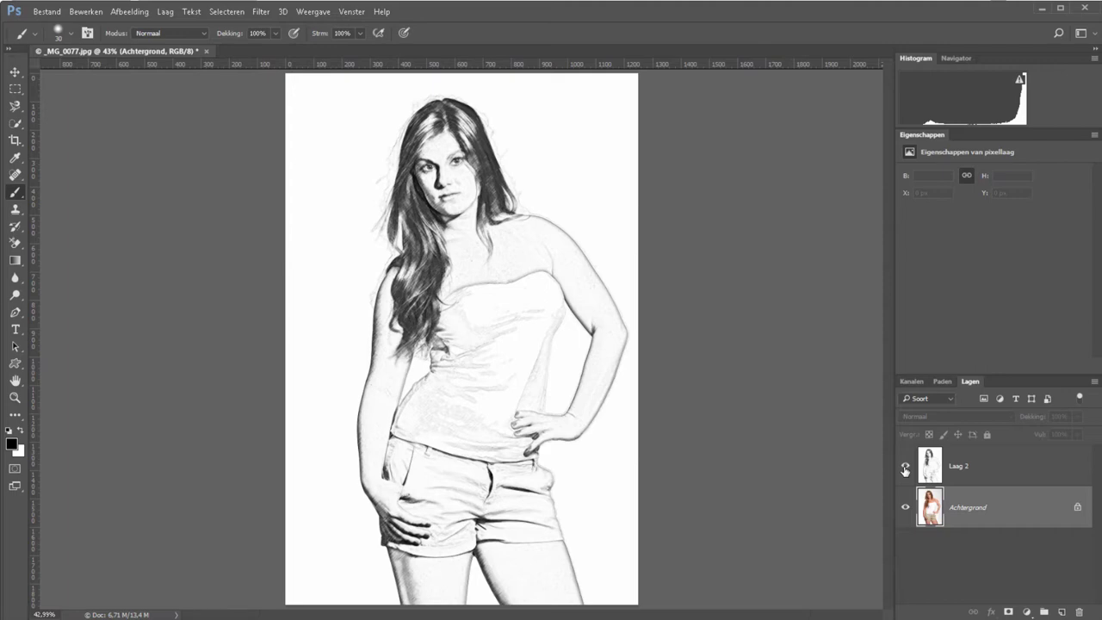
drag(930, 466, 1080, 613)
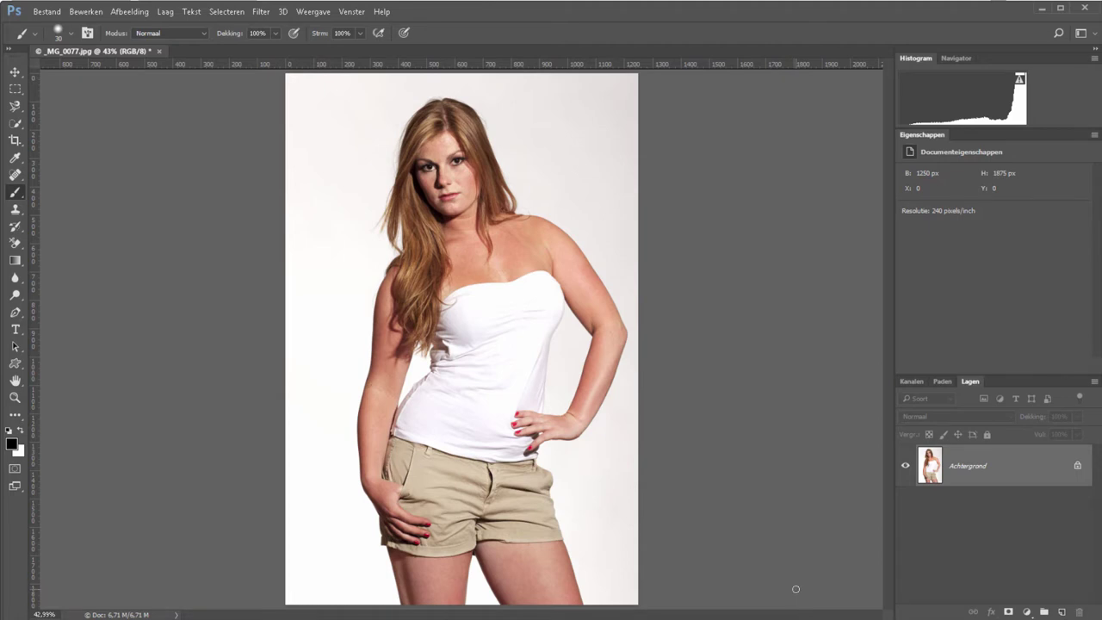
- Duplicate the photo as Laag 1, add a Zwart-wit adjustment layer, and reselect Laag 1
key(ctrl+j)
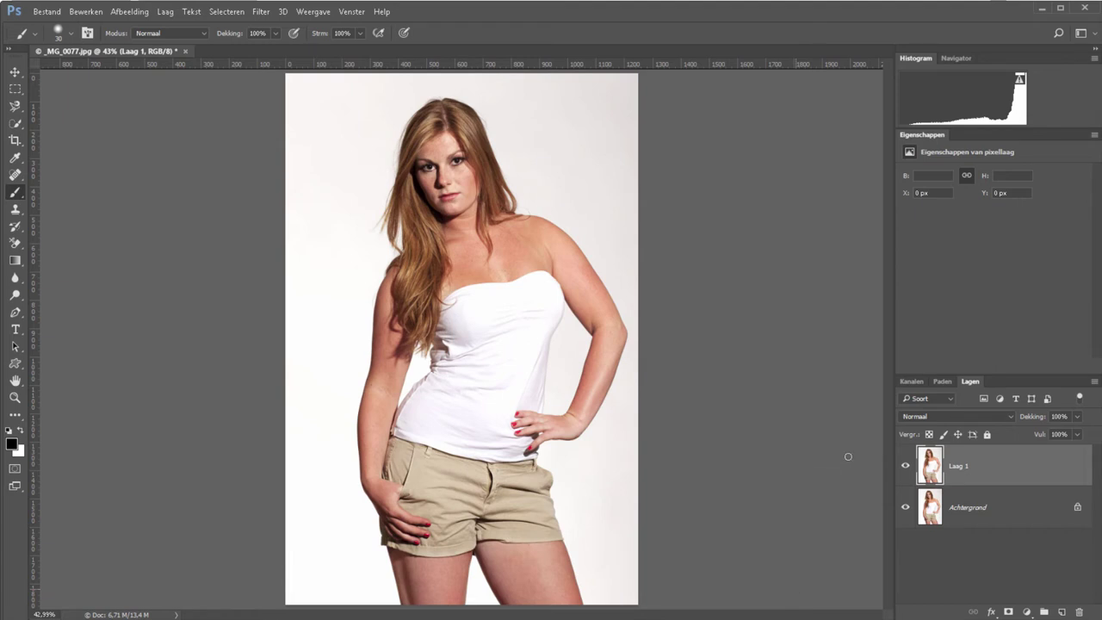
click(1027, 612)
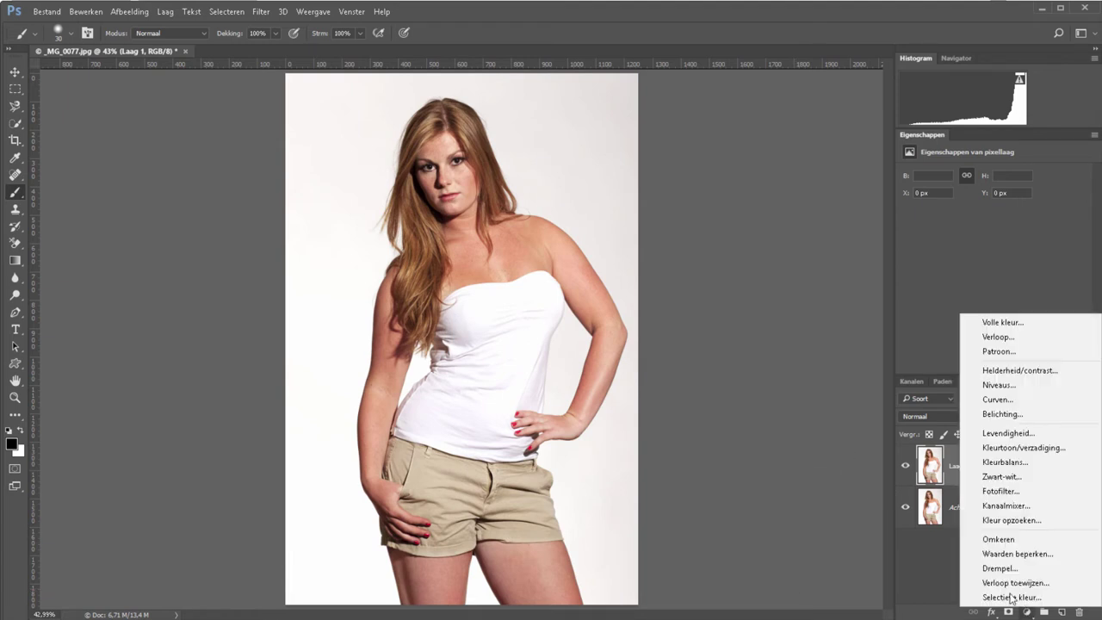
click(1002, 477)
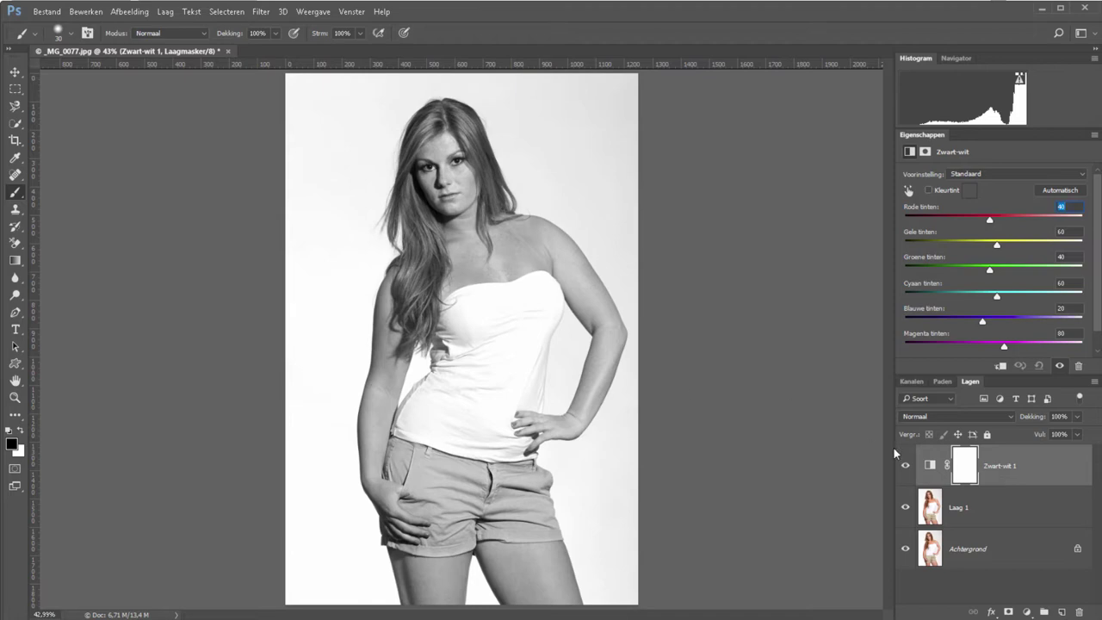
click(997, 514)
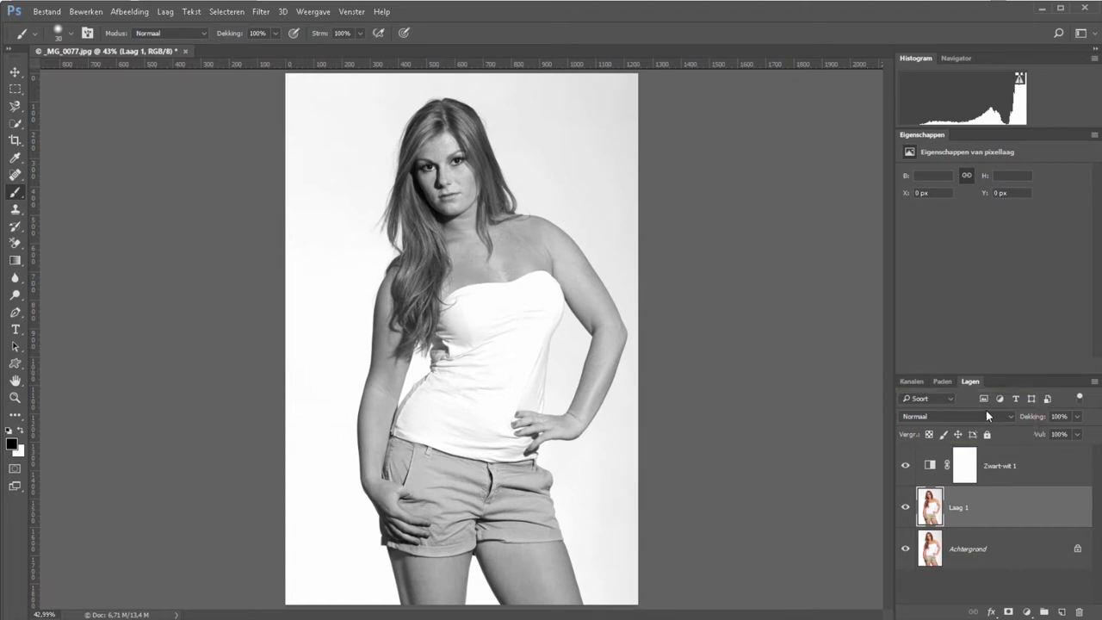
- Blend Laag 1 with Kleur tegenhouden and invert it with Ctrl+I
click(964, 415)
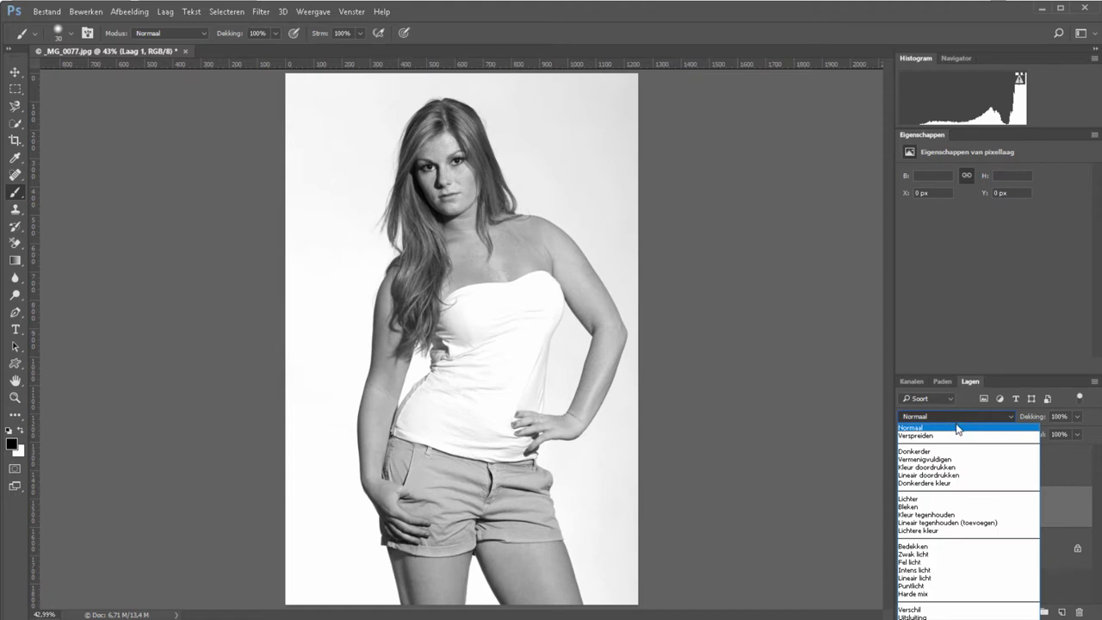
click(956, 515)
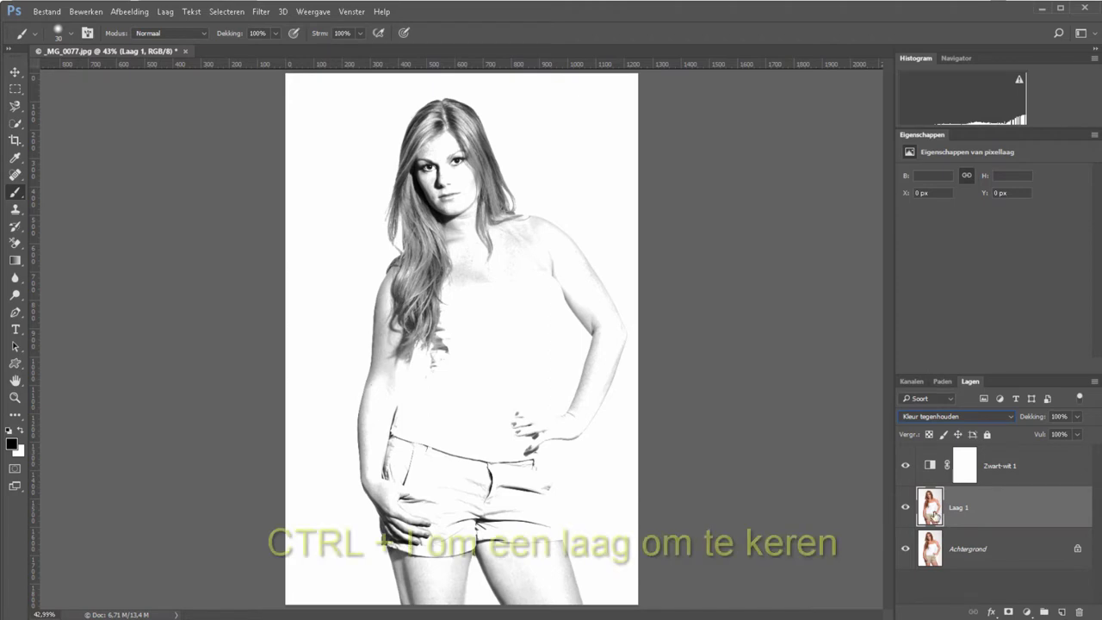
key(ctrl+i)
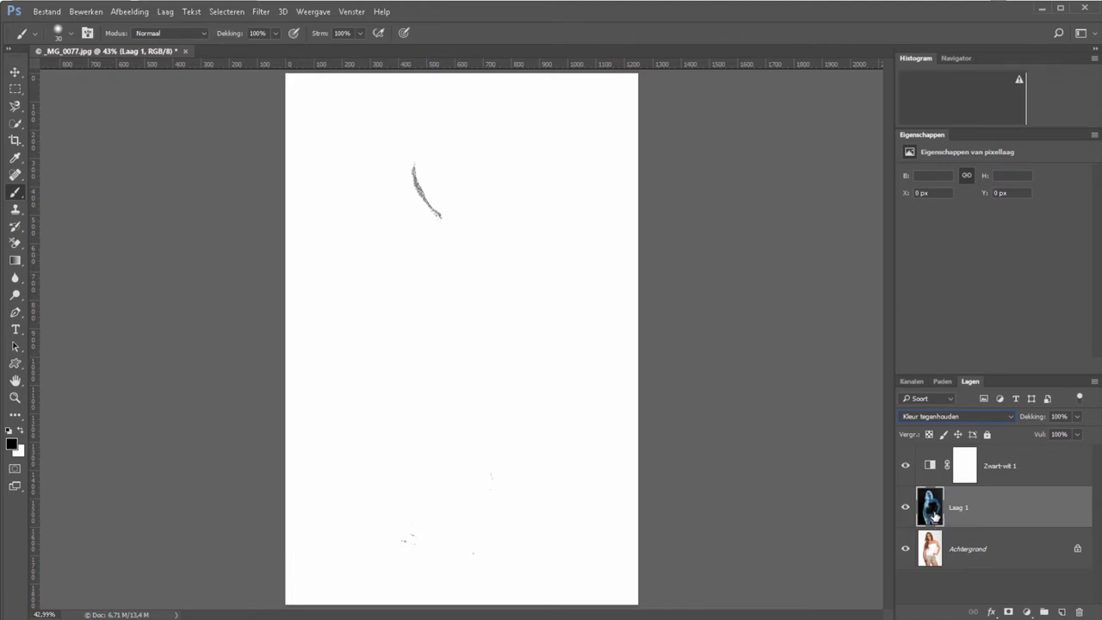
- Compare Lichter blending on Laag 1, then return it to Kleur tegenhouden
click(917, 419)
click(931, 506)
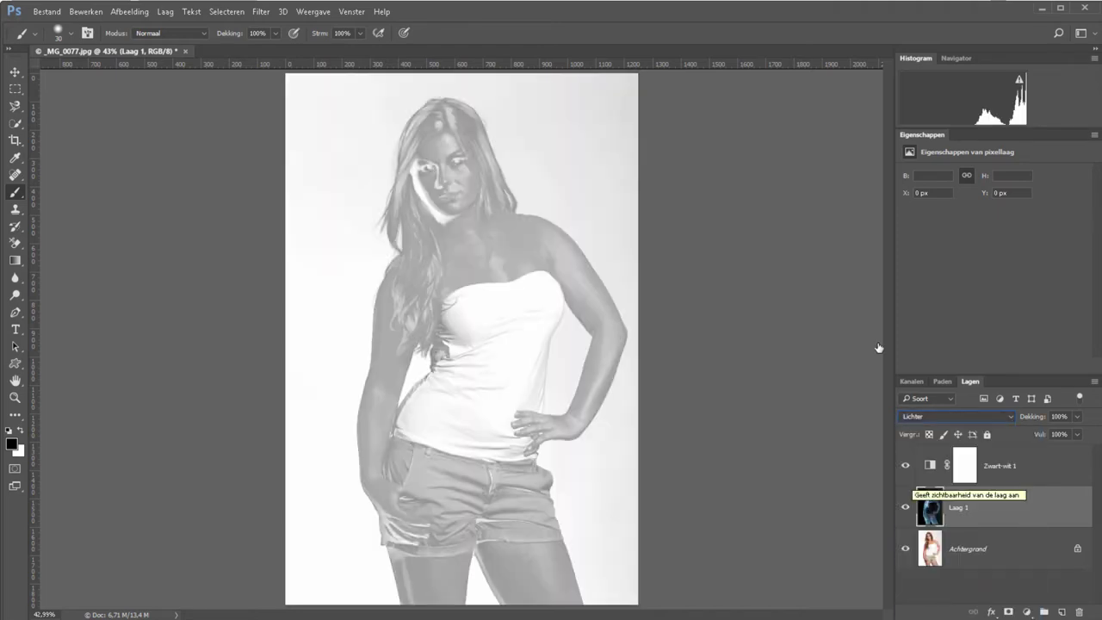
click(927, 419)
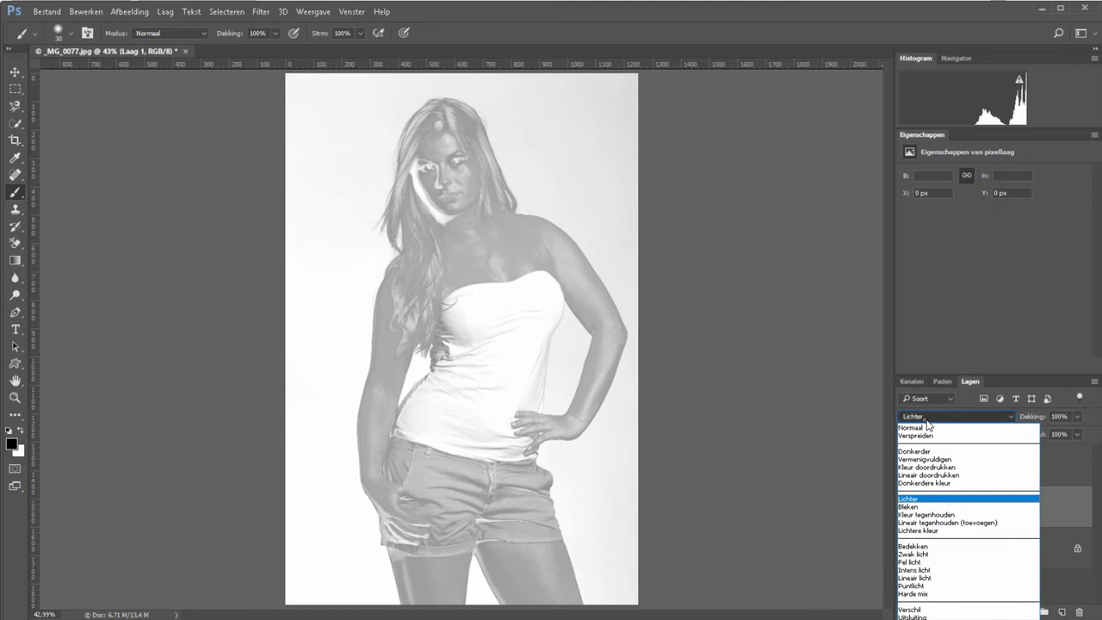
click(934, 516)
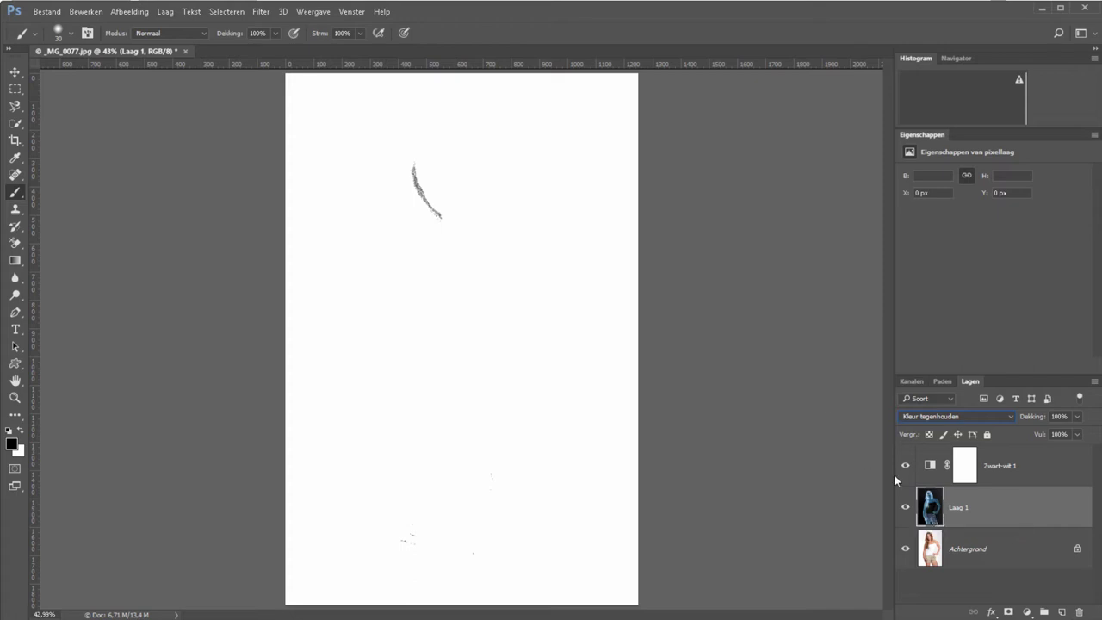
- Convert Laag 1 into a smart object (Omzetten in slim object)
right_click(1046, 506)
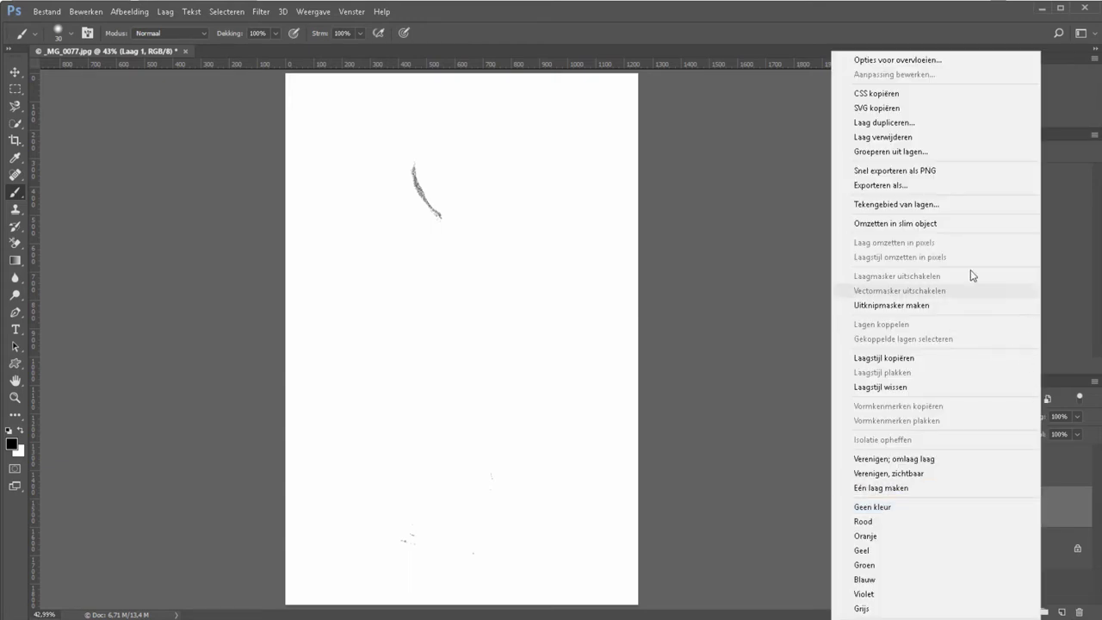
click(927, 225)
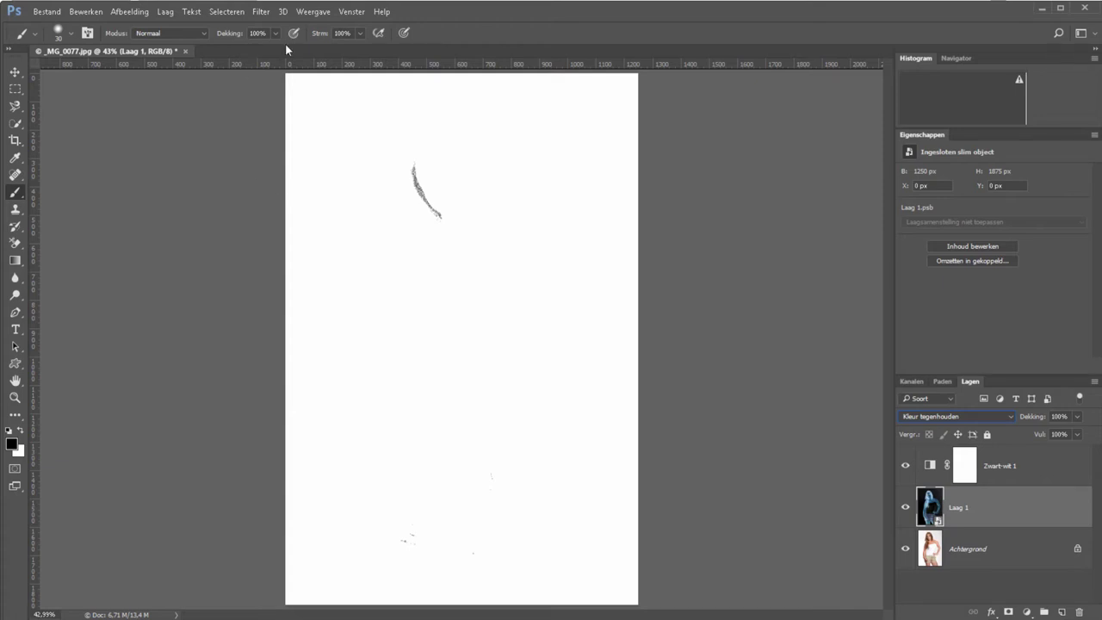
click(260, 12)
mouse_move(336, 232)
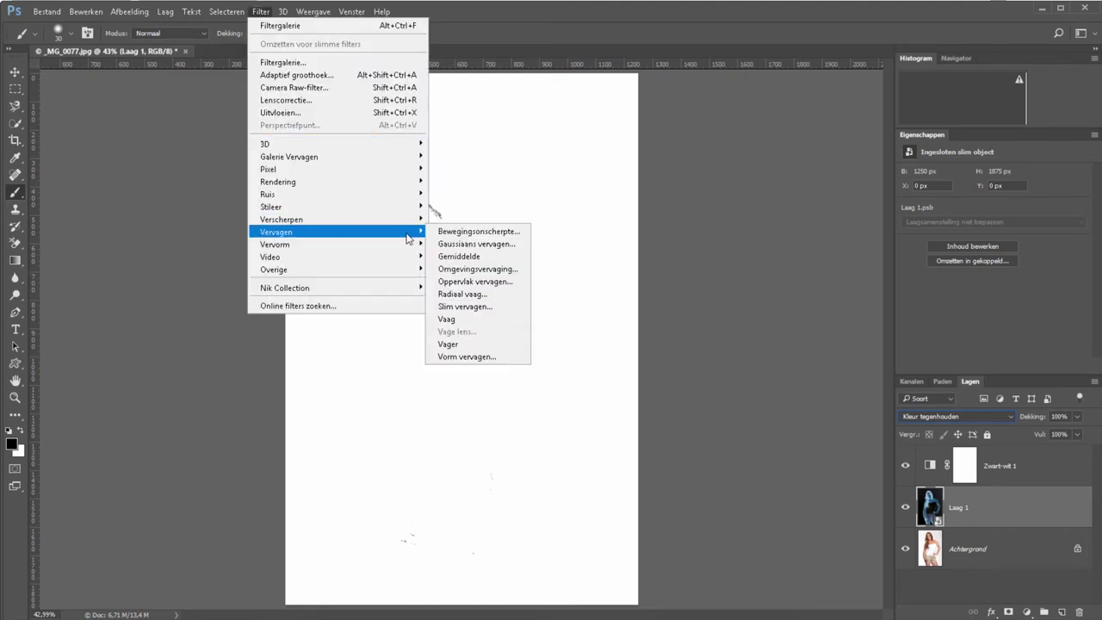
- Apply a Gaussiaans vervagen smart filter to Laag 1 after previewing different radii
click(471, 246)
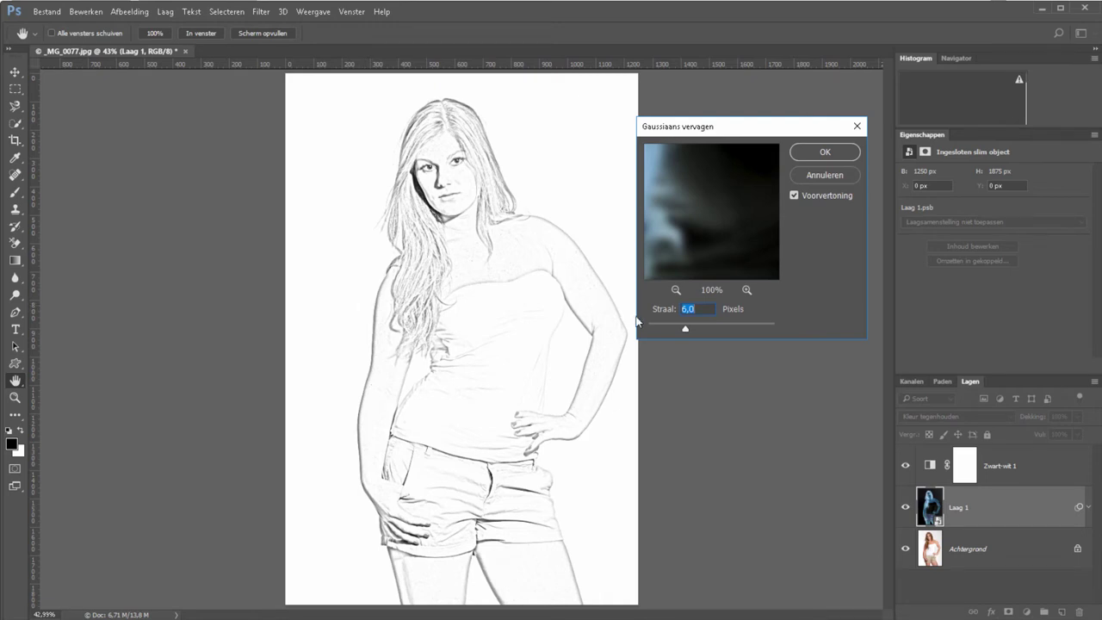
drag(686, 328, 753, 329)
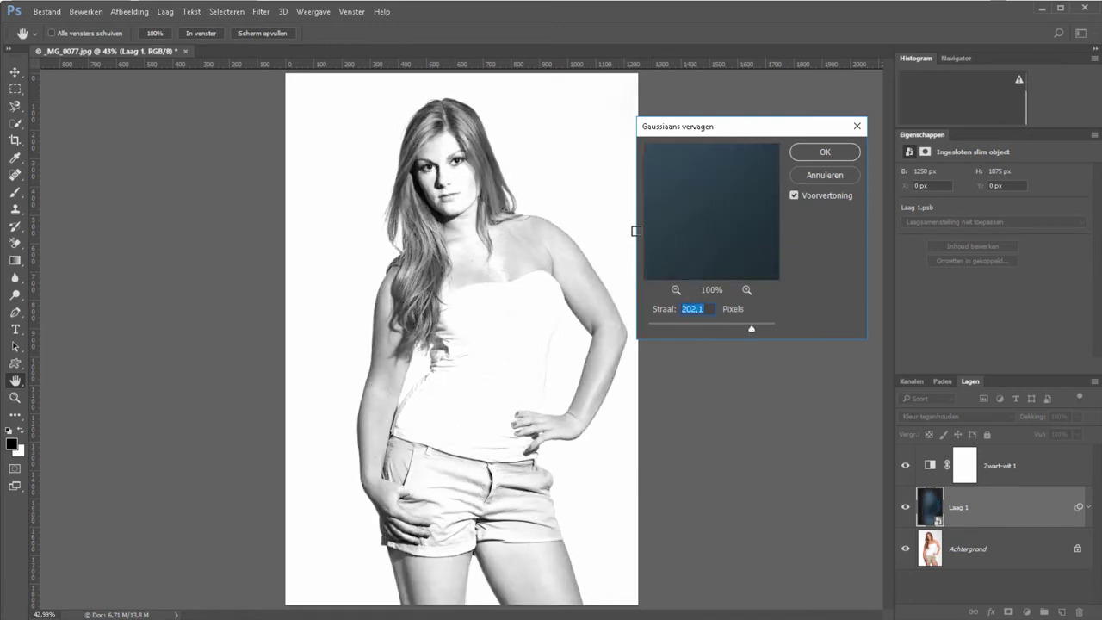
drag(752, 328, 659, 334)
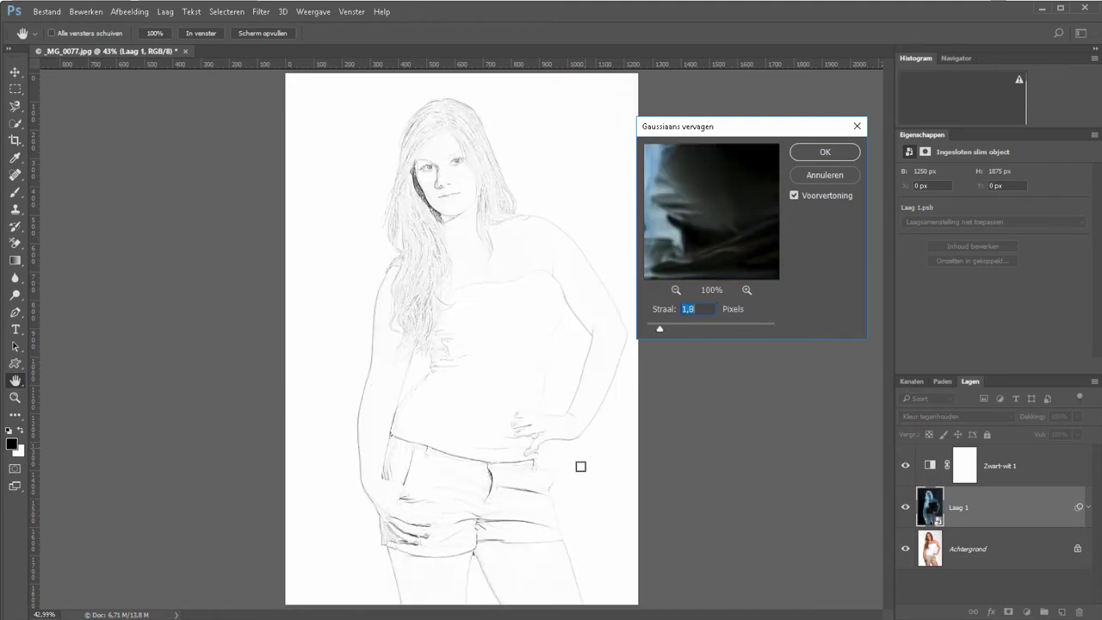
click(808, 155)
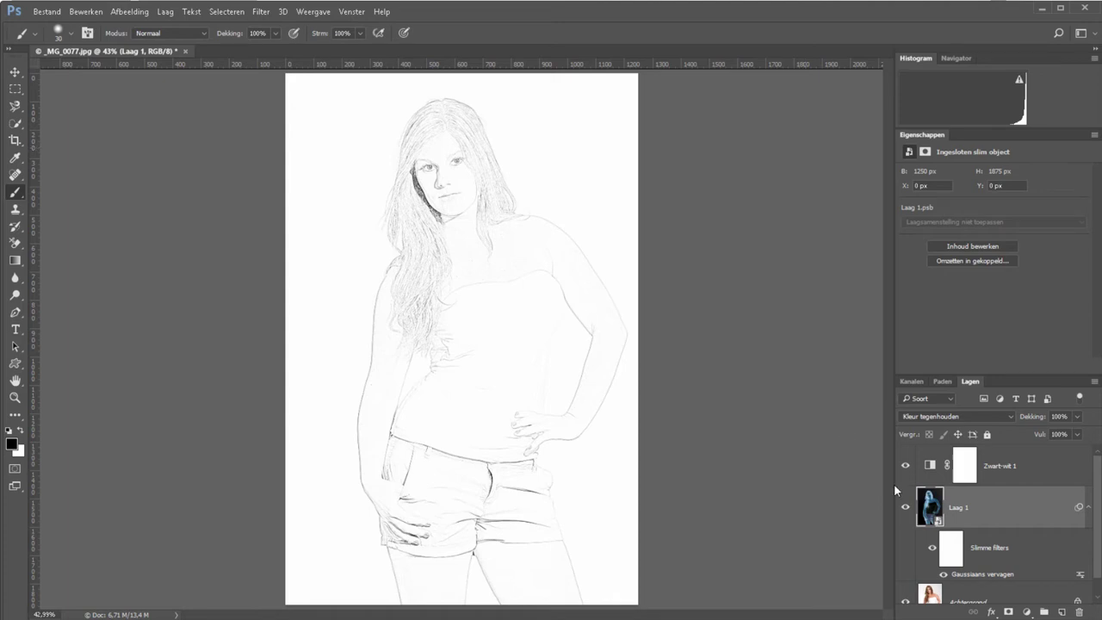
- Raise the Gaussian blur smart filter's Straal to 7,2 pixels and collapse the filter list
double_click(977, 575)
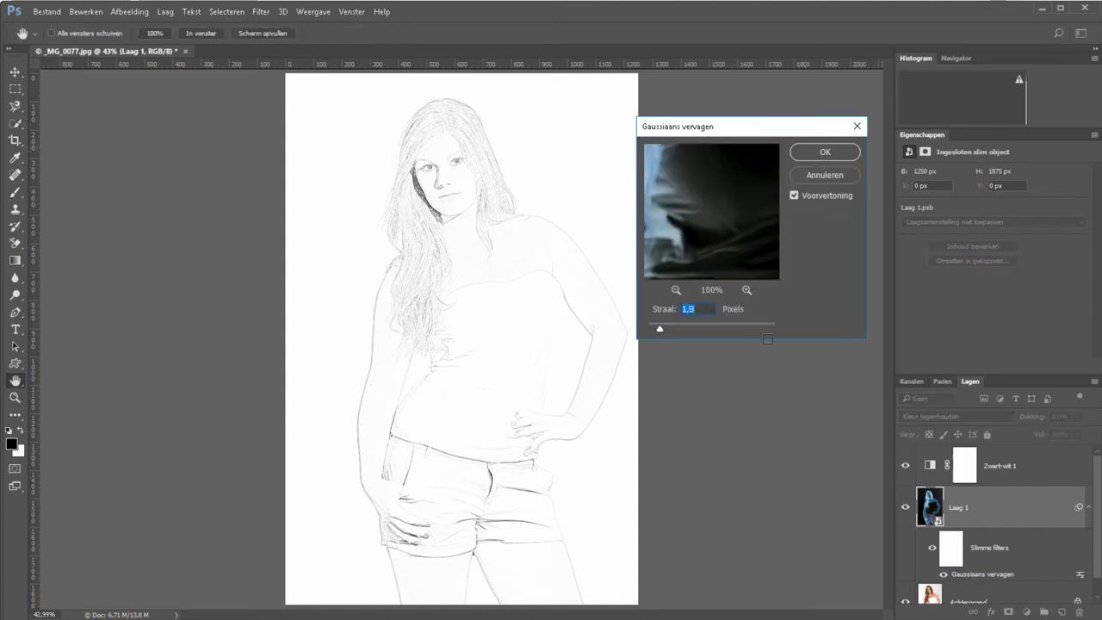
click(689, 328)
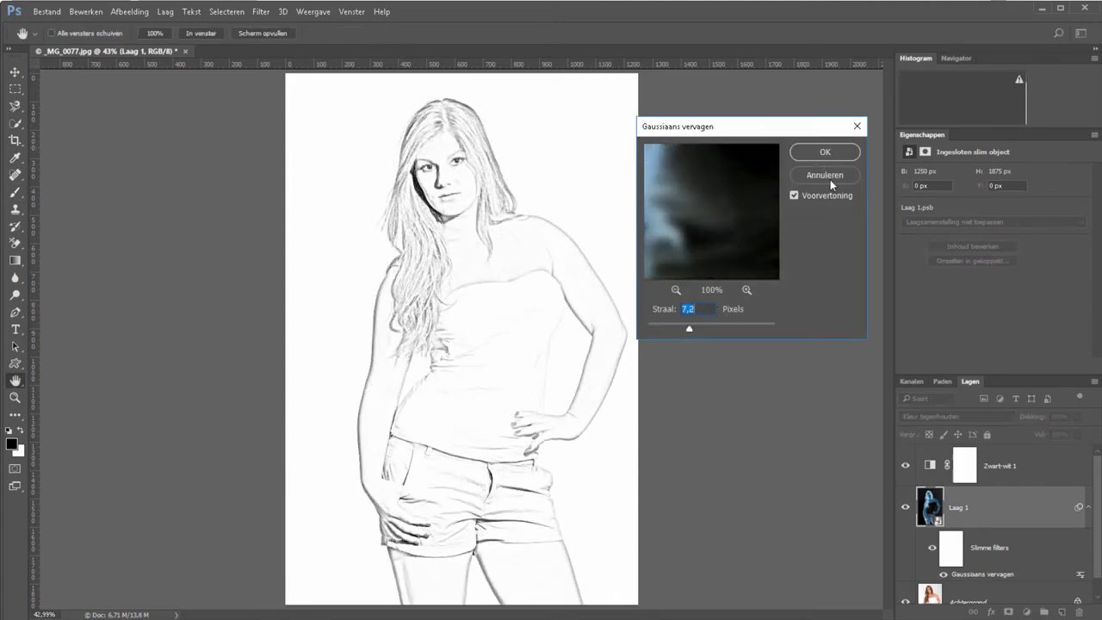
click(812, 153)
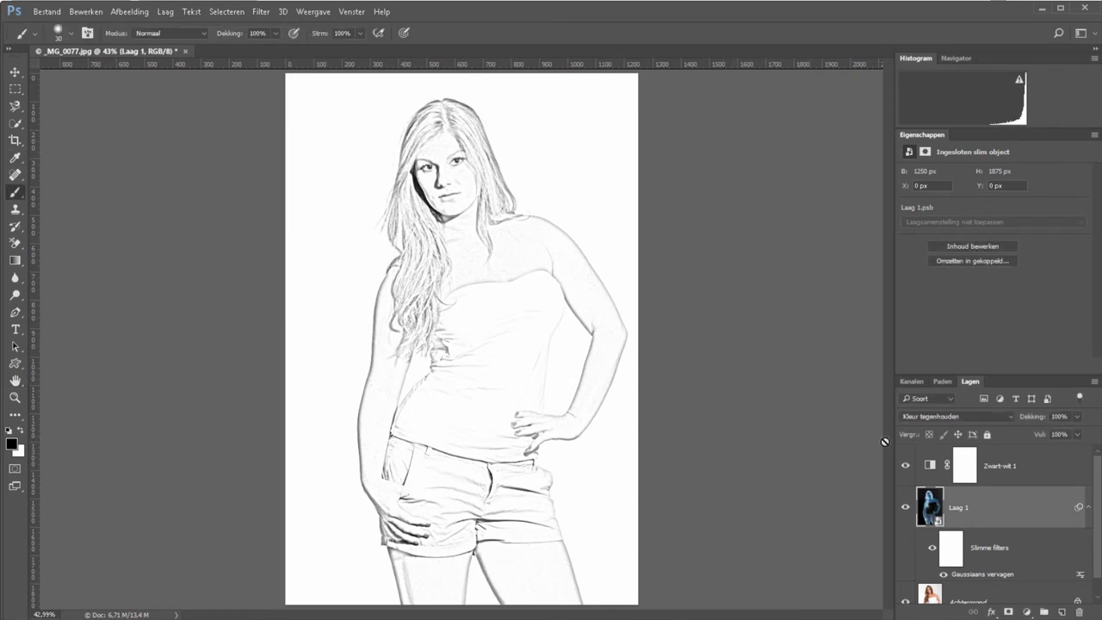
click(1090, 507)
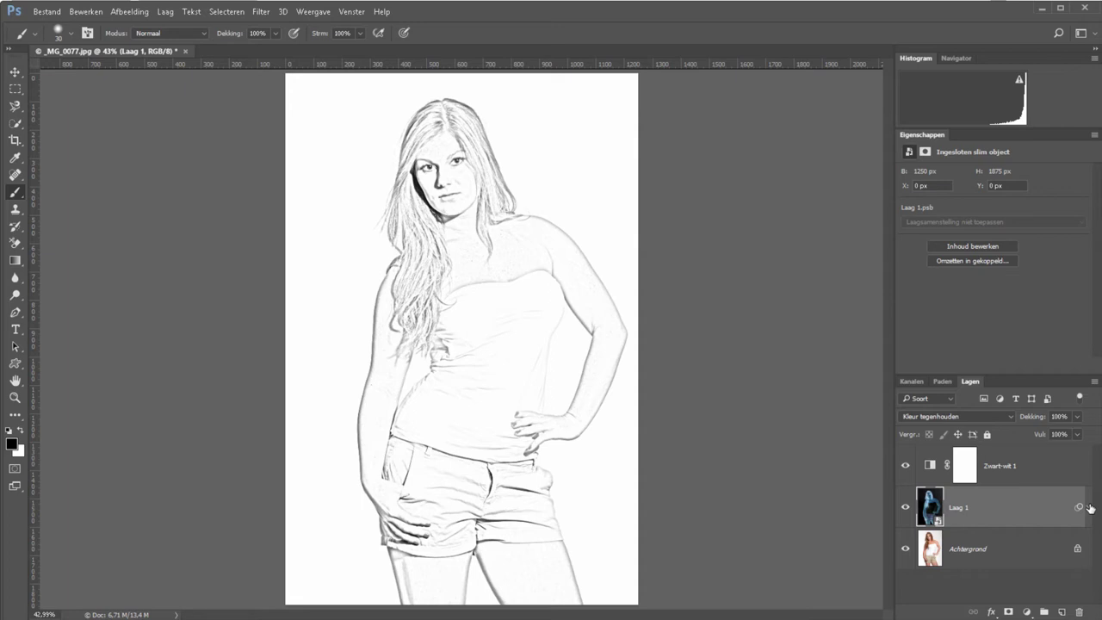
- Duplicate Achtergrond, move the copy to the top, and desaturate it with Ctrl+Shift+U
click(987, 551)
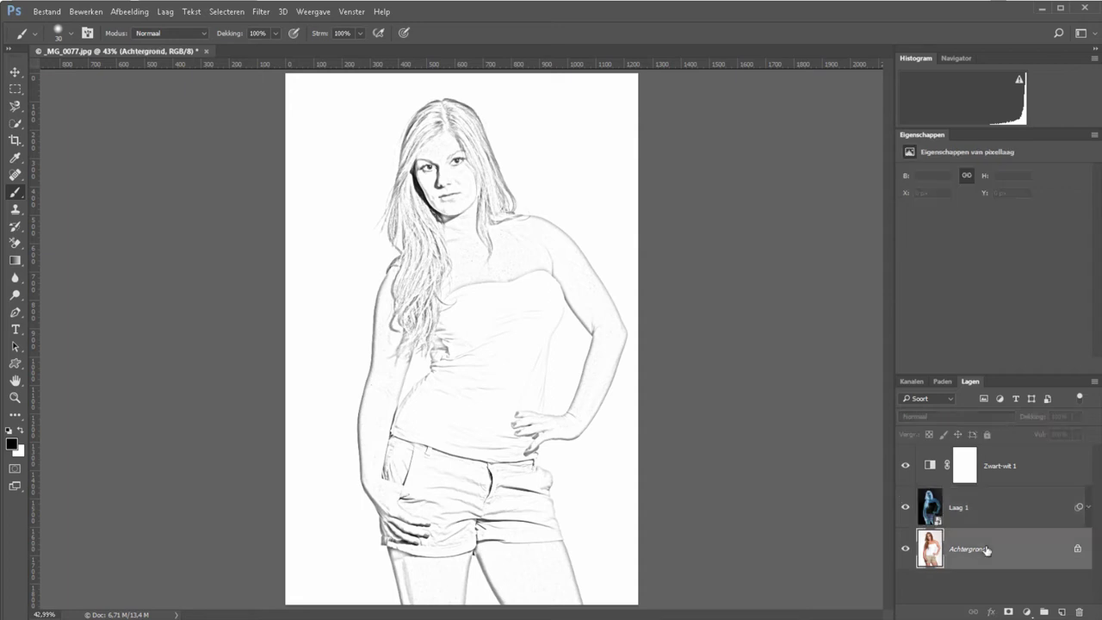
key(ctrl+j)
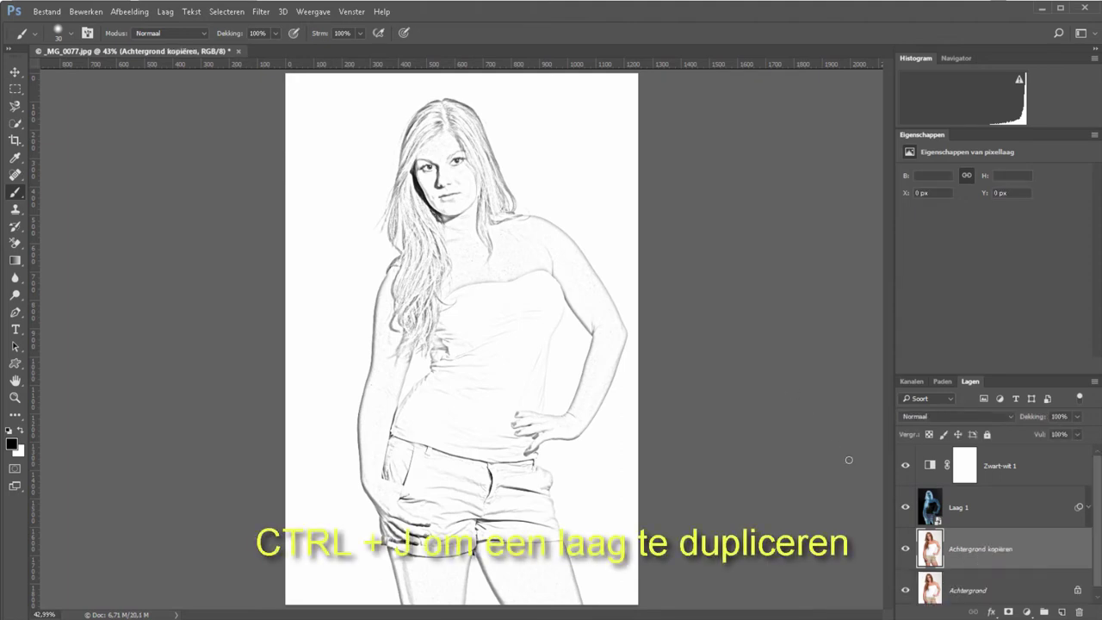
drag(971, 552, 977, 454)
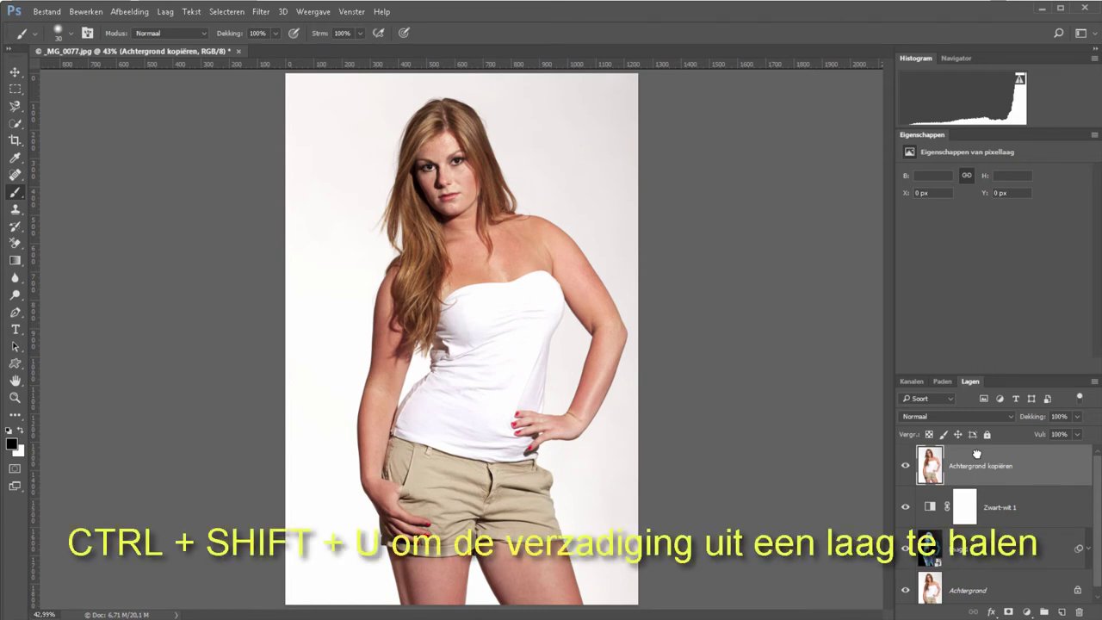
key(ctrl+shift+u)
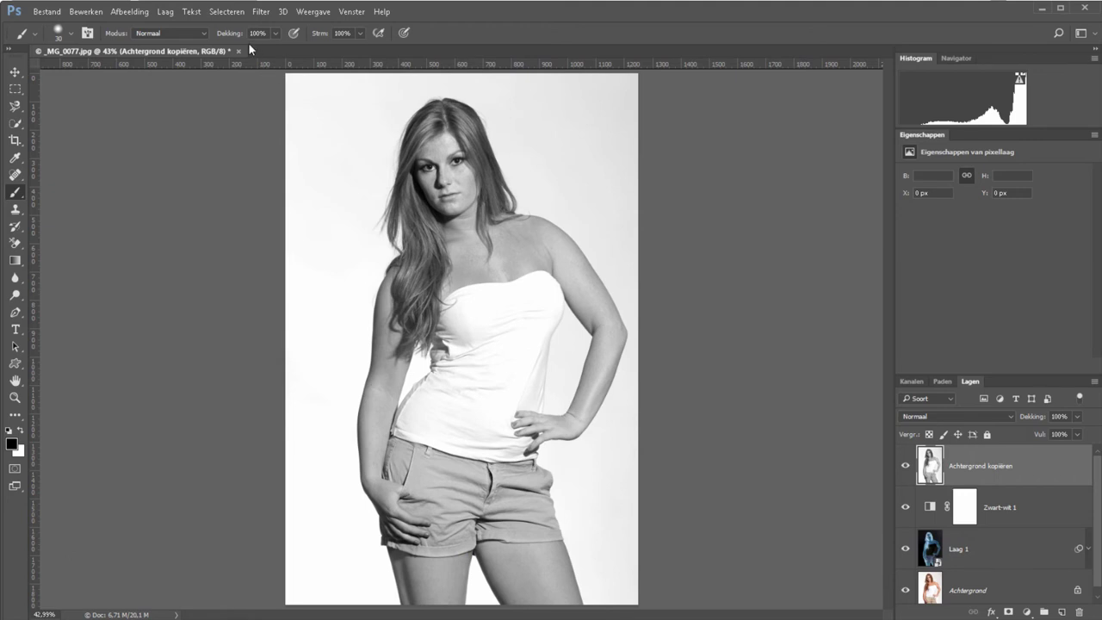
click(262, 12)
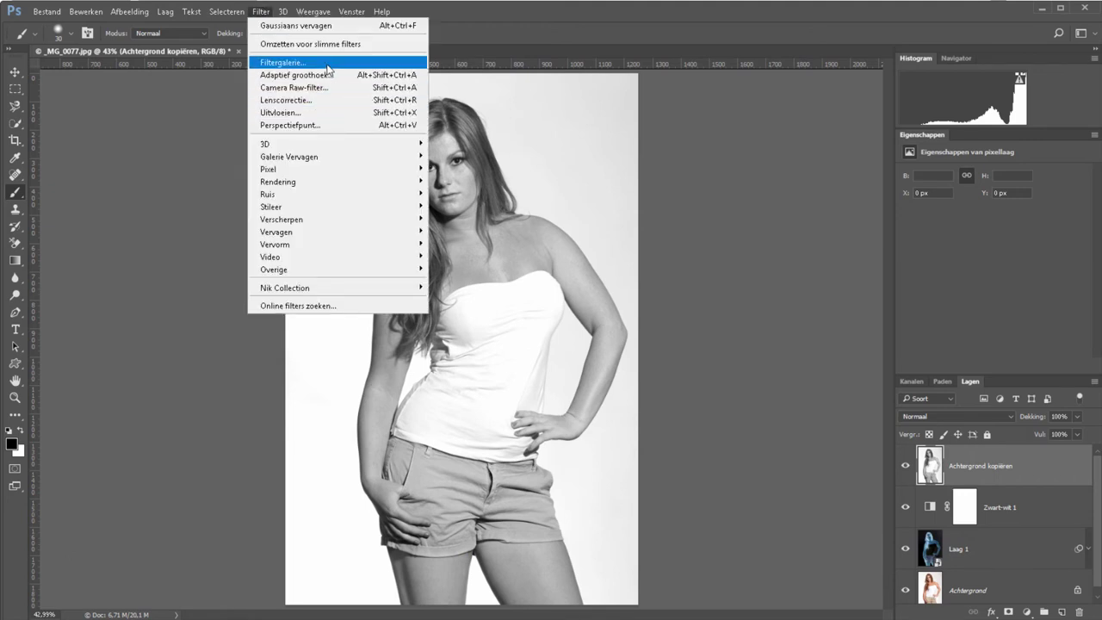
- Apply Stileer > Oplichtende rand with width 2, brightness 7 and smoothness 15
click(327, 63)
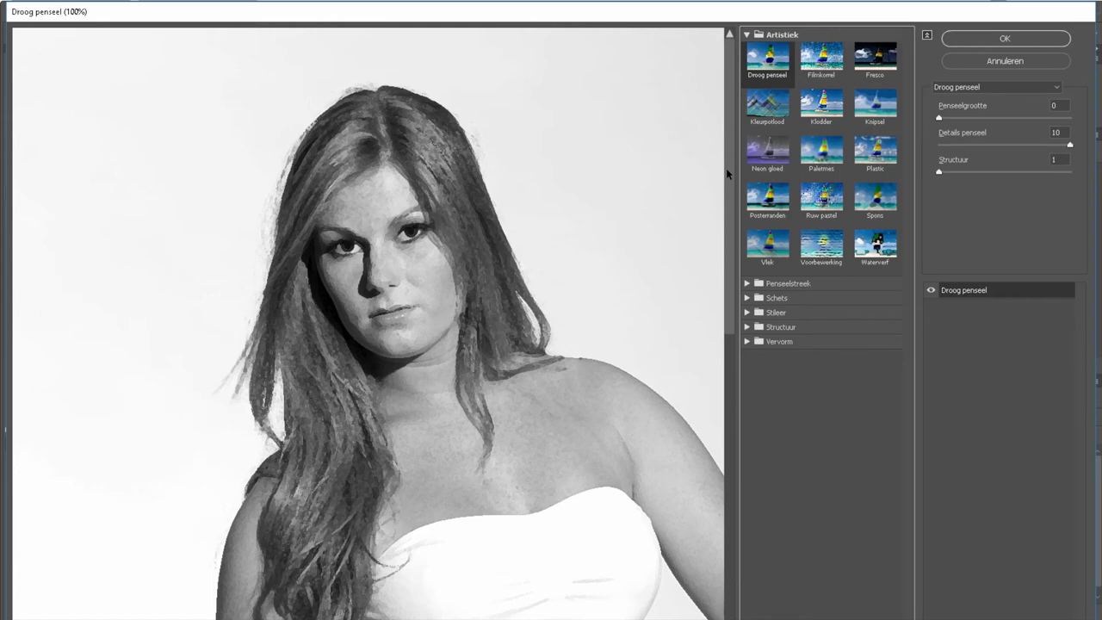
click(747, 313)
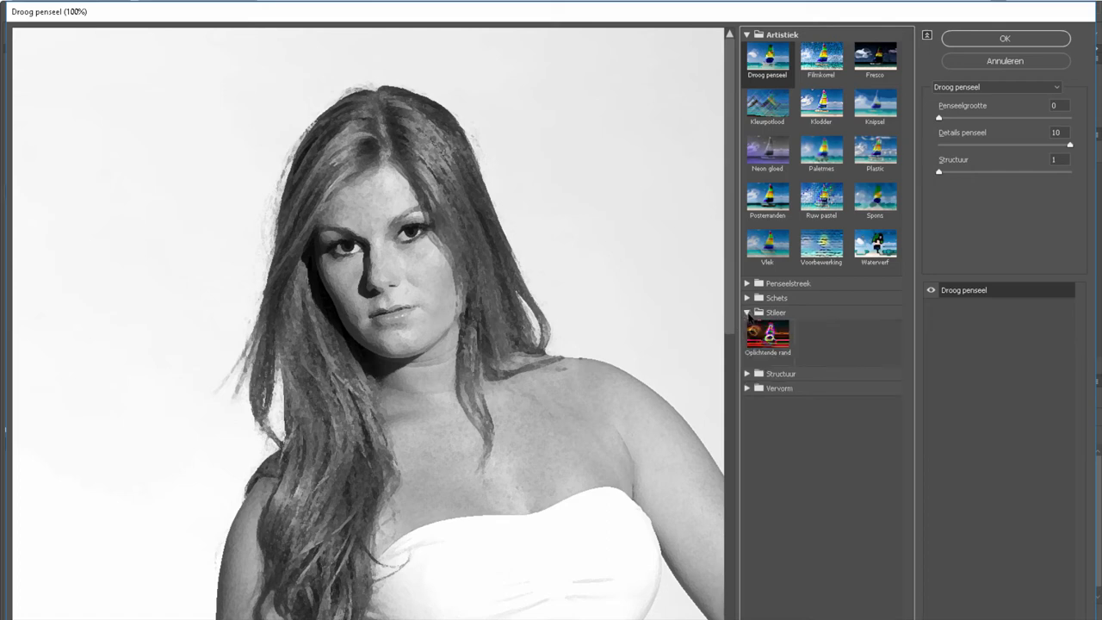
click(768, 334)
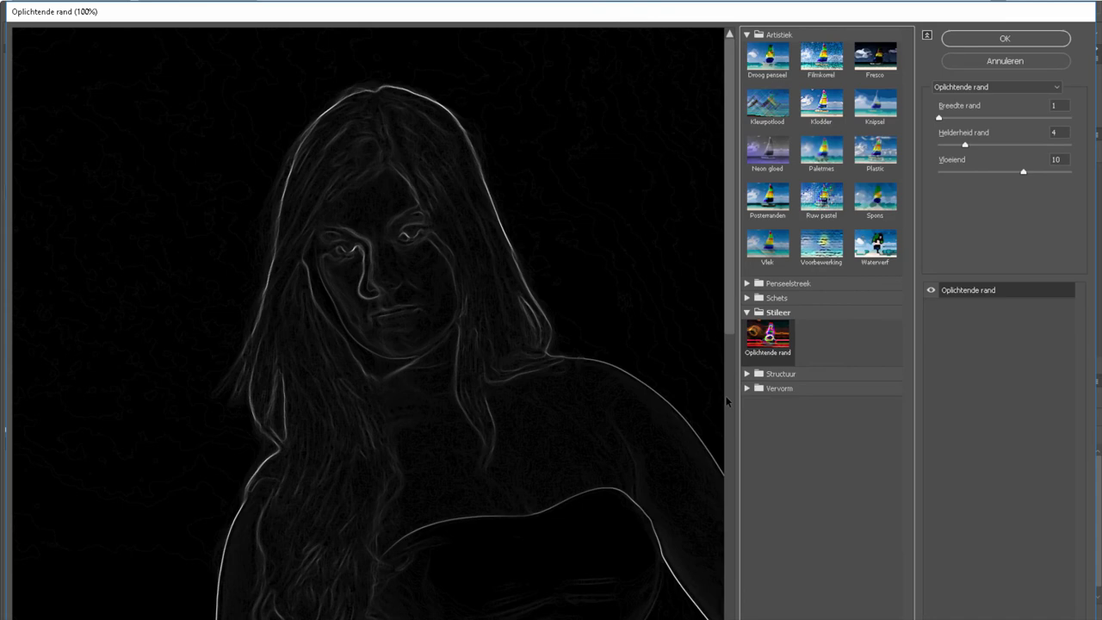
mouse_move(939, 118)
mouse_down()
mouse_move(963, 118)
mouse_move(952, 119)
mouse_move(1000, 147)
mouse_move(985, 147)
mouse_move(1068, 175)
mouse_up()
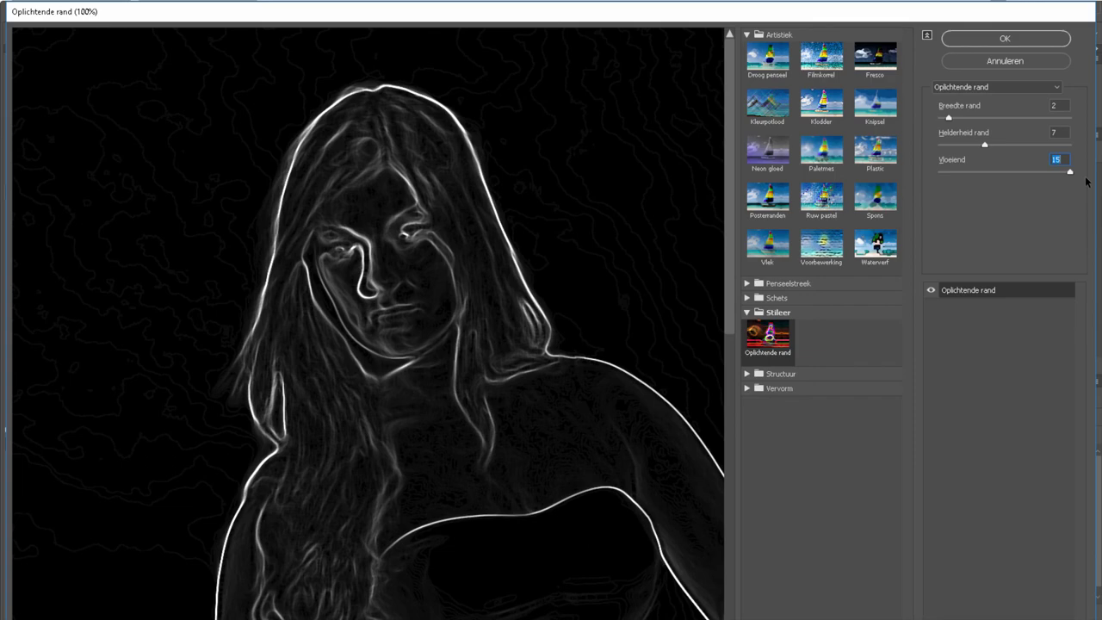
click(992, 42)
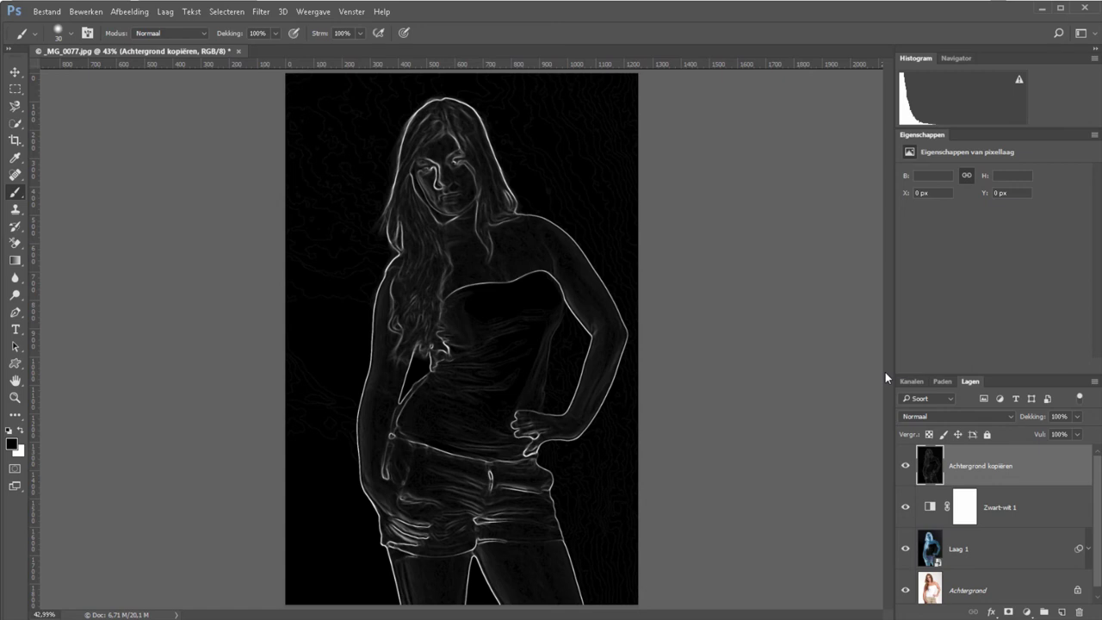
- Invert the outline layer, blend it with Vermenigvuldigen, and lower its opacity to 58%
key(ctrl+i)
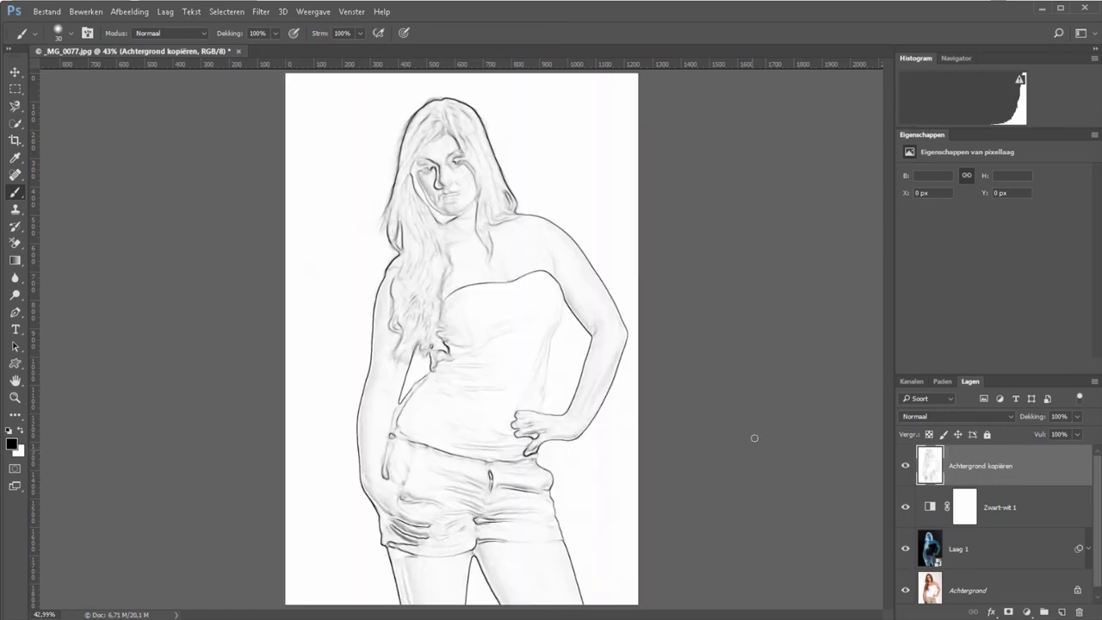
click(938, 417)
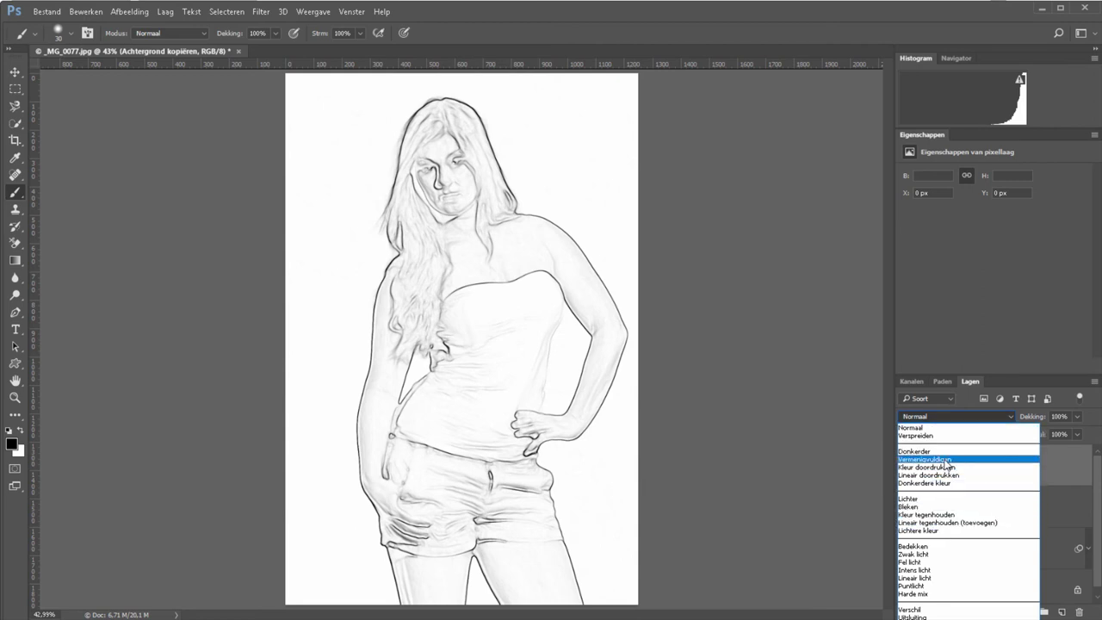
click(948, 460)
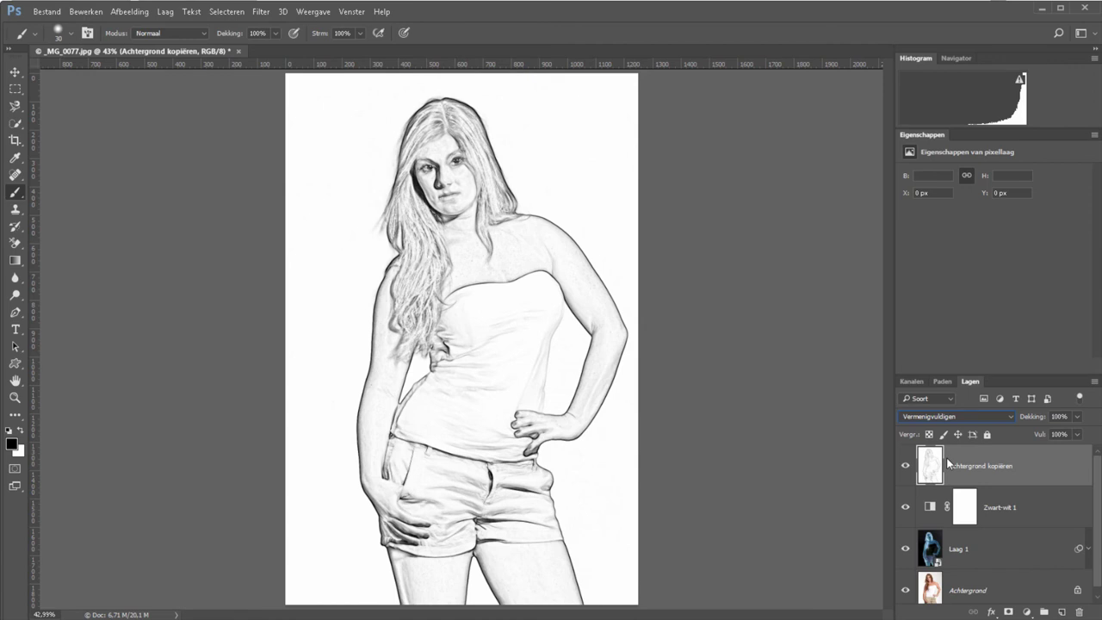
click(905, 465)
drag(1030, 418, 1024, 419)
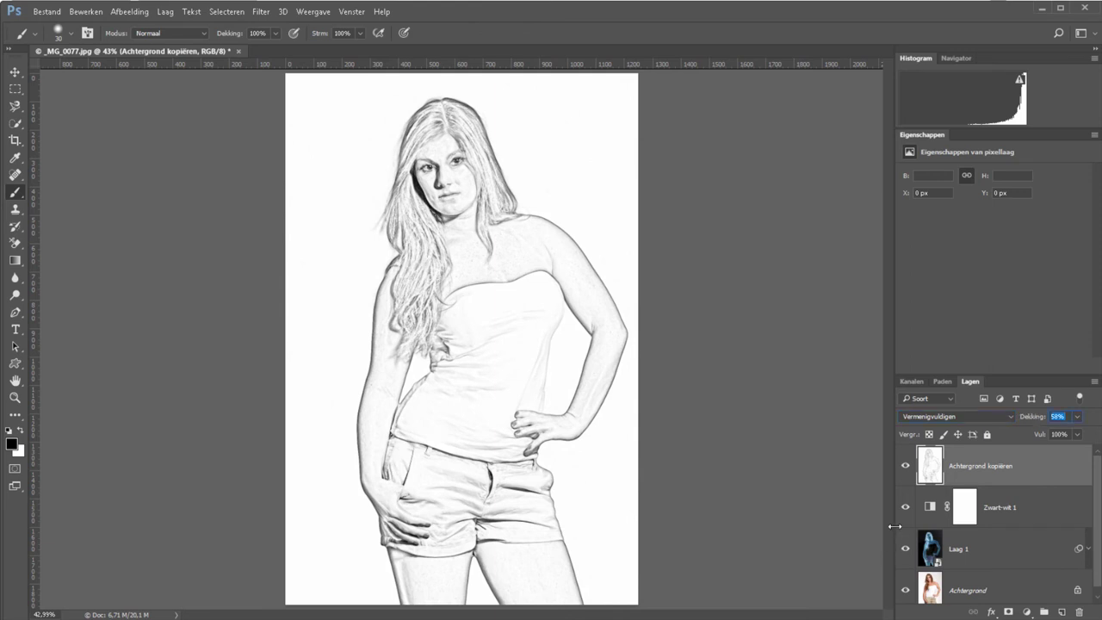
- Duplicate Achtergrond as Achtergrond kopiëren 2, move it to the top, and desaturate it
click(984, 592)
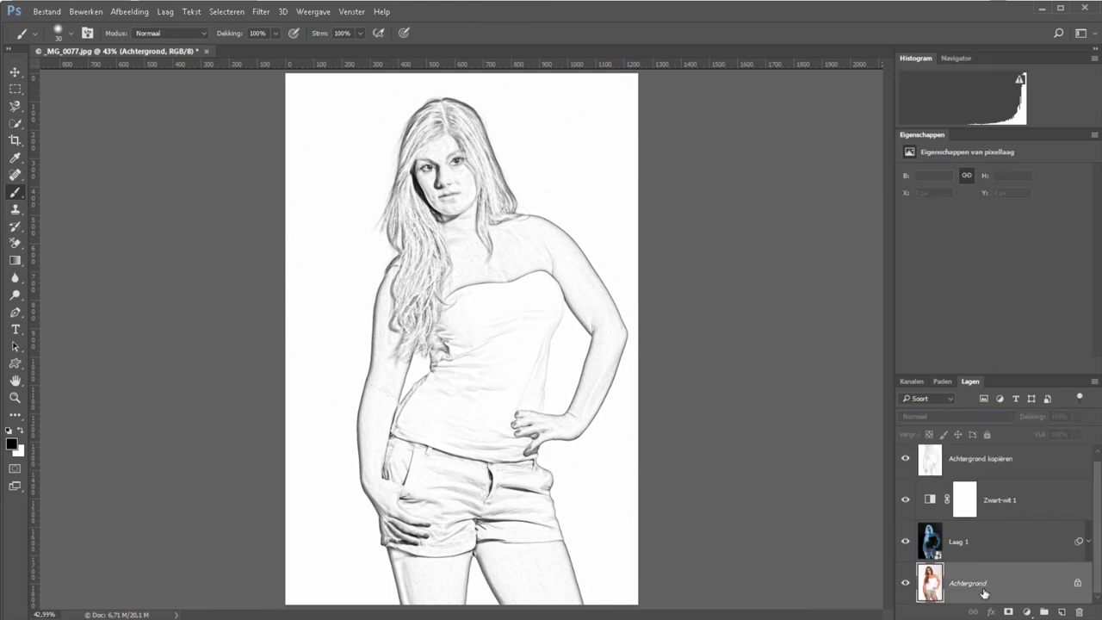
key(ctrl+j)
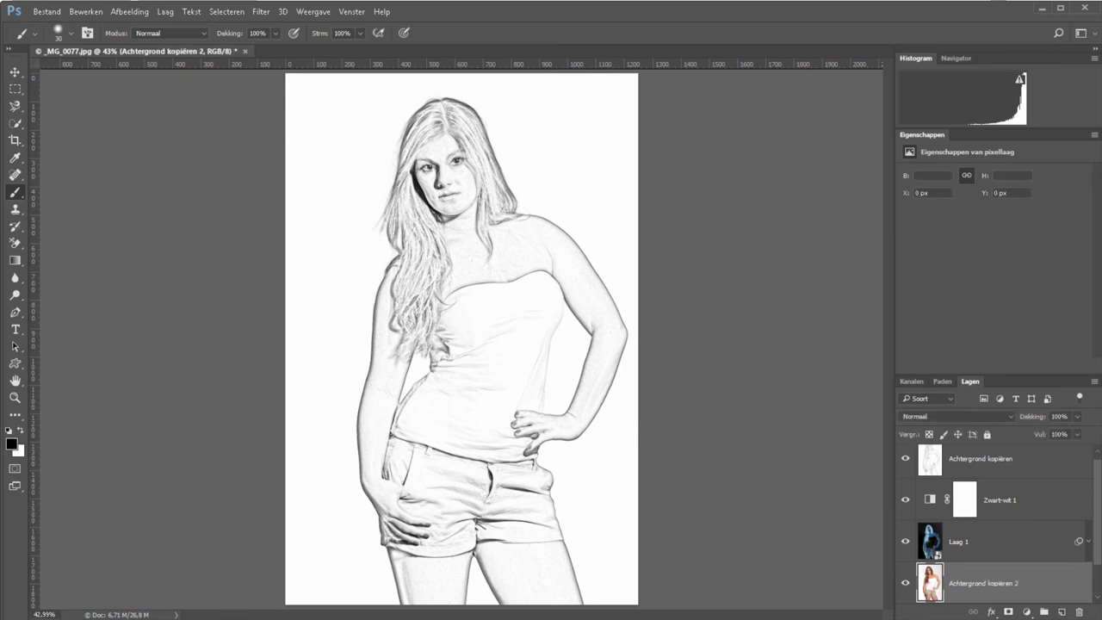
mouse_move(982, 583)
mouse_down()
mouse_move(1014, 447)
mouse_move(1002, 453)
mouse_up()
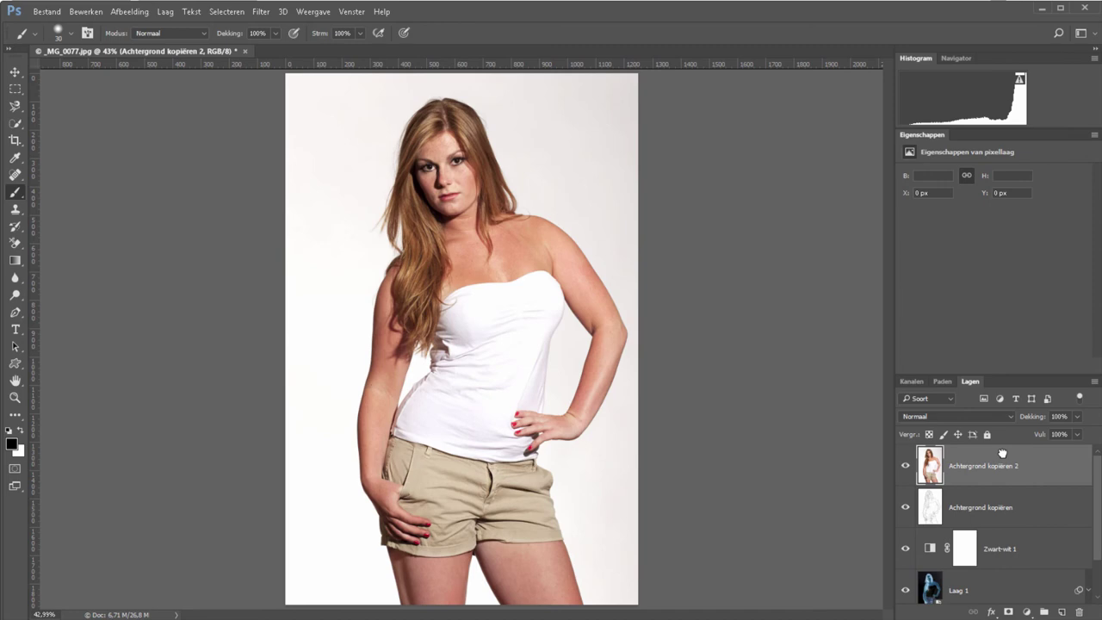
key(ctrl+shift+u)
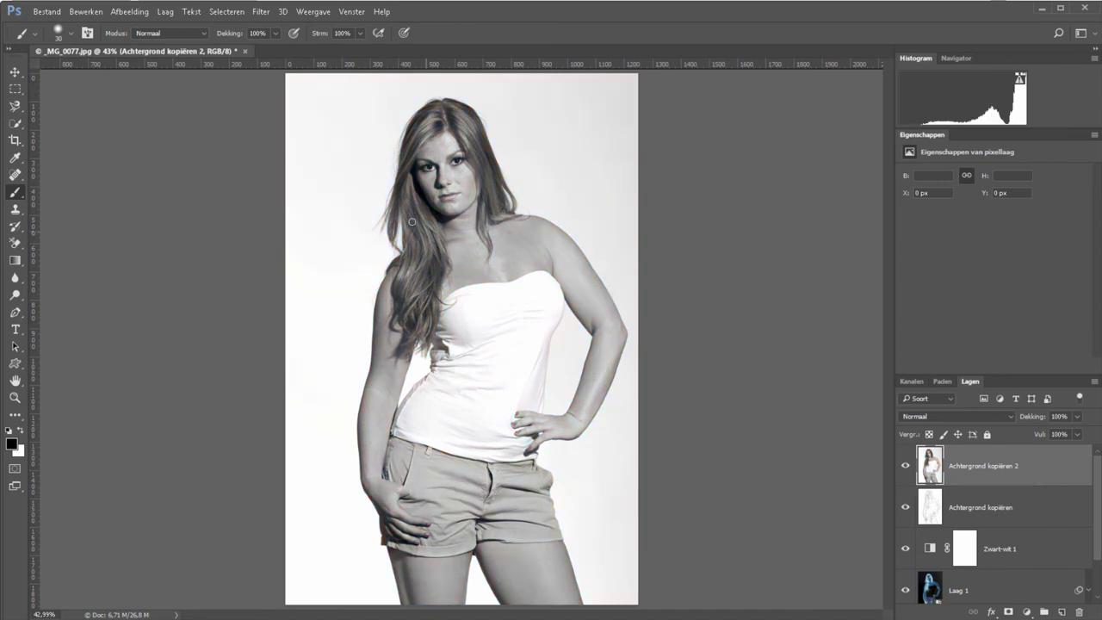
- Try the Schets > Houtskool filter with thickness 2 and detail 3, then undo it
click(260, 11)
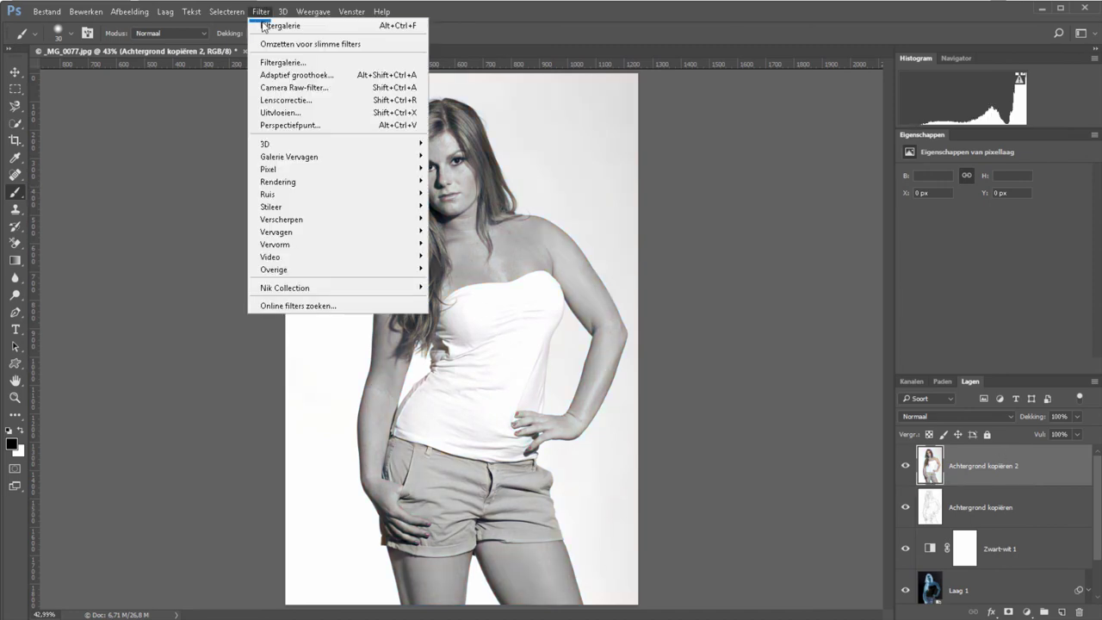
click(284, 63)
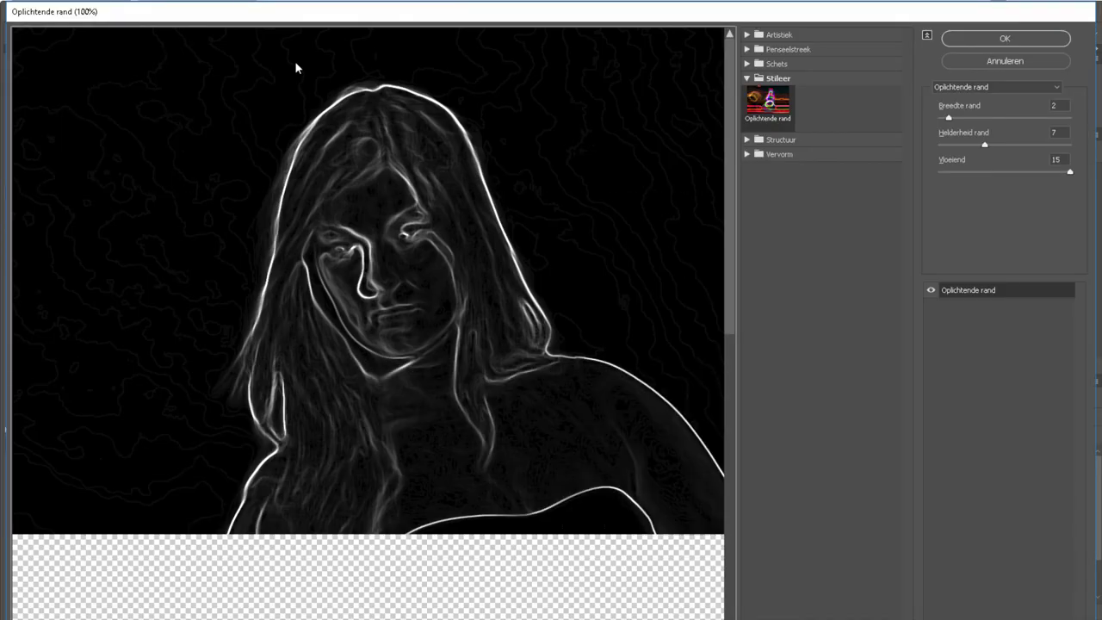
click(748, 64)
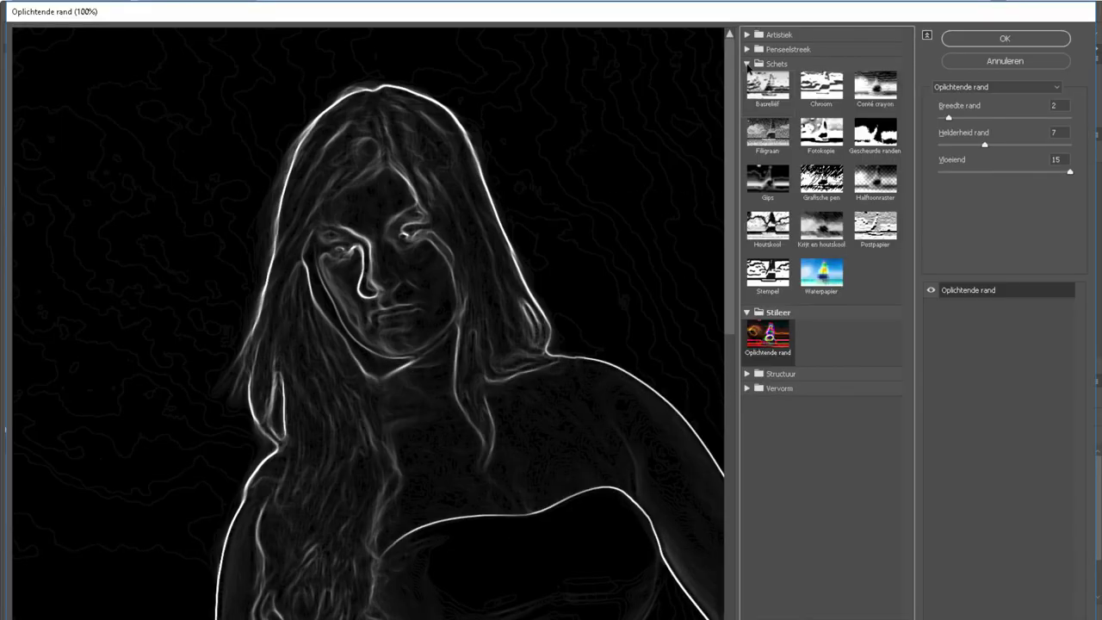
click(767, 226)
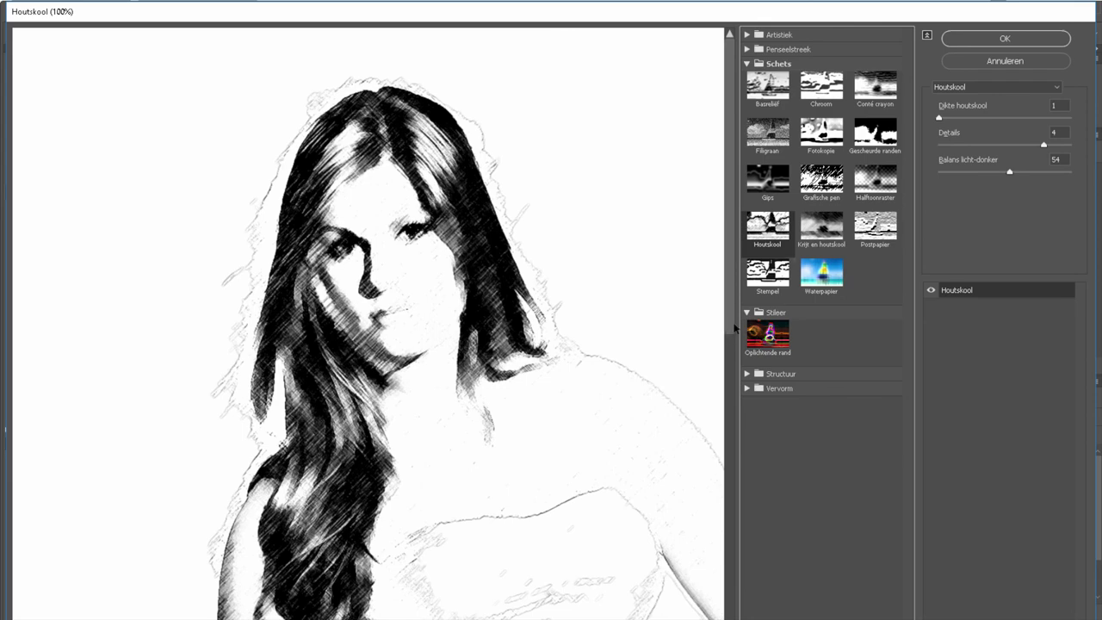
drag(939, 118, 953, 119)
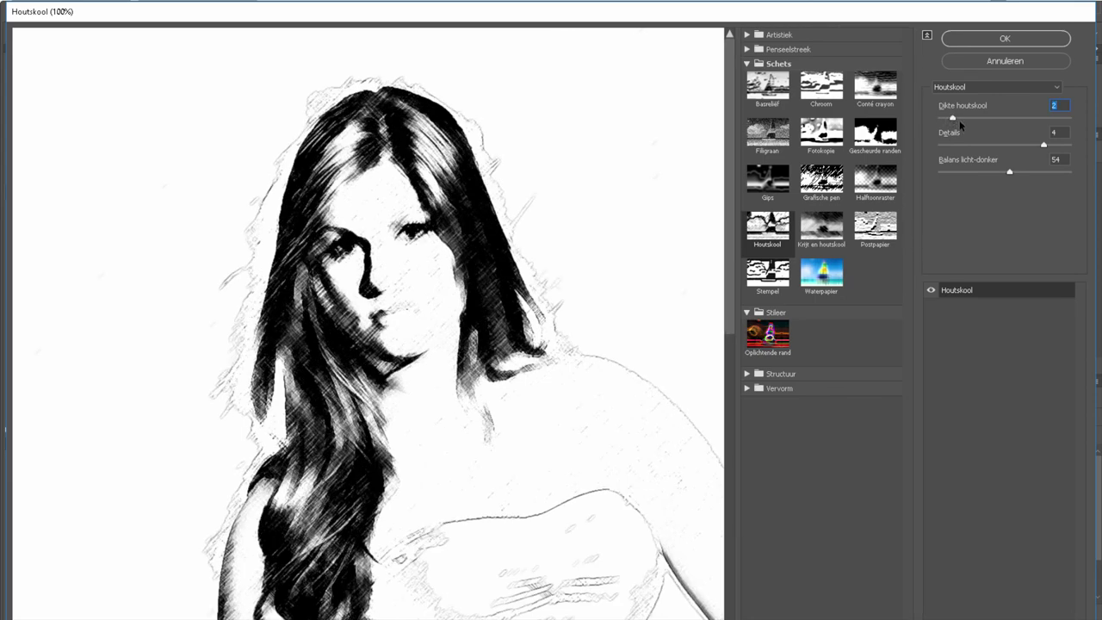
drag(1017, 145, 998, 174)
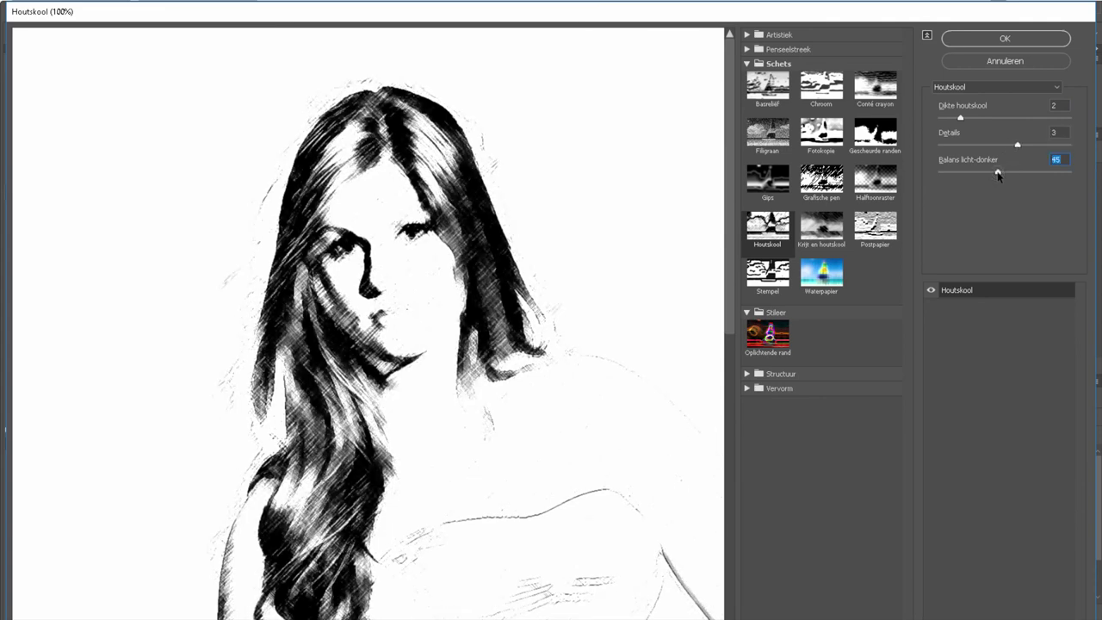
click(975, 40)
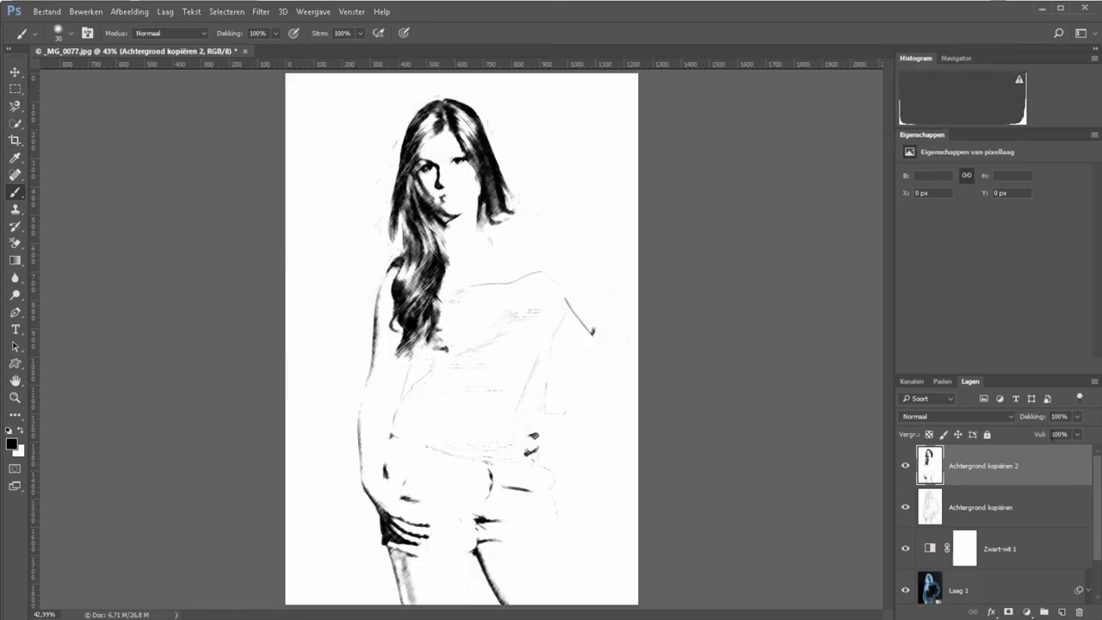
key(ctrl+z)
- Reapply Houtskool with light-dark balance 68, thickness 1 and detail 3
click(261, 13)
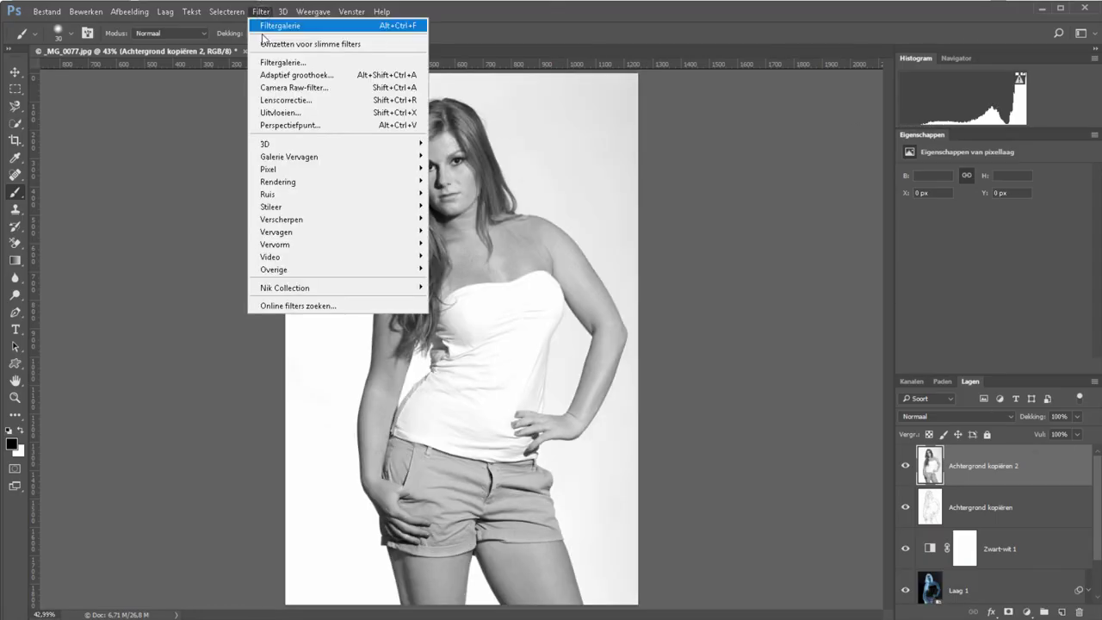
click(345, 64)
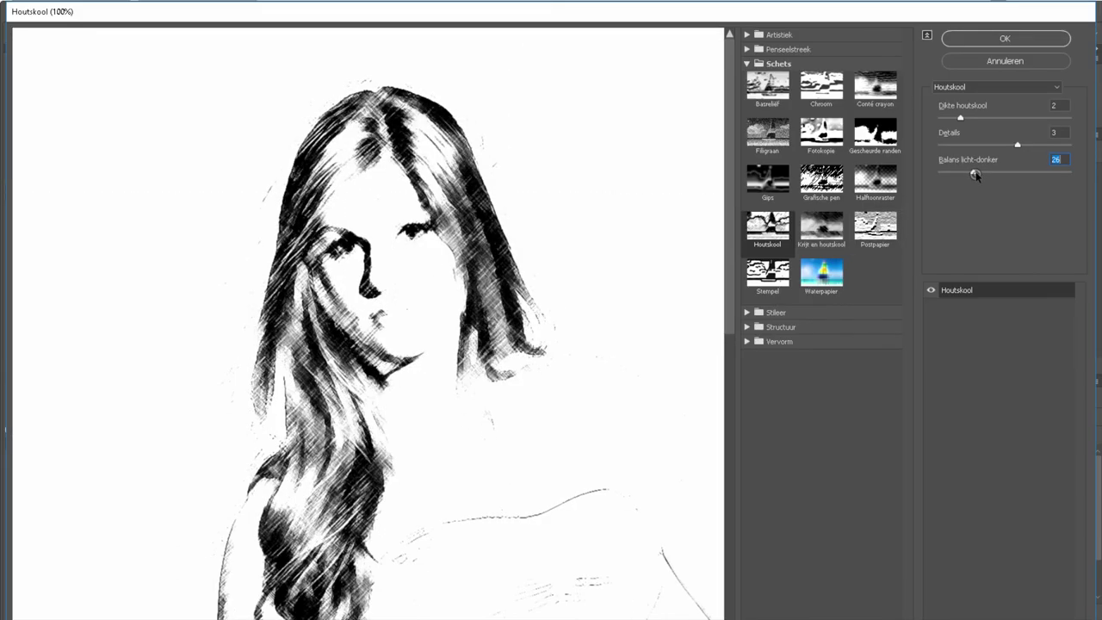
drag(976, 173, 1028, 173)
drag(961, 118, 946, 118)
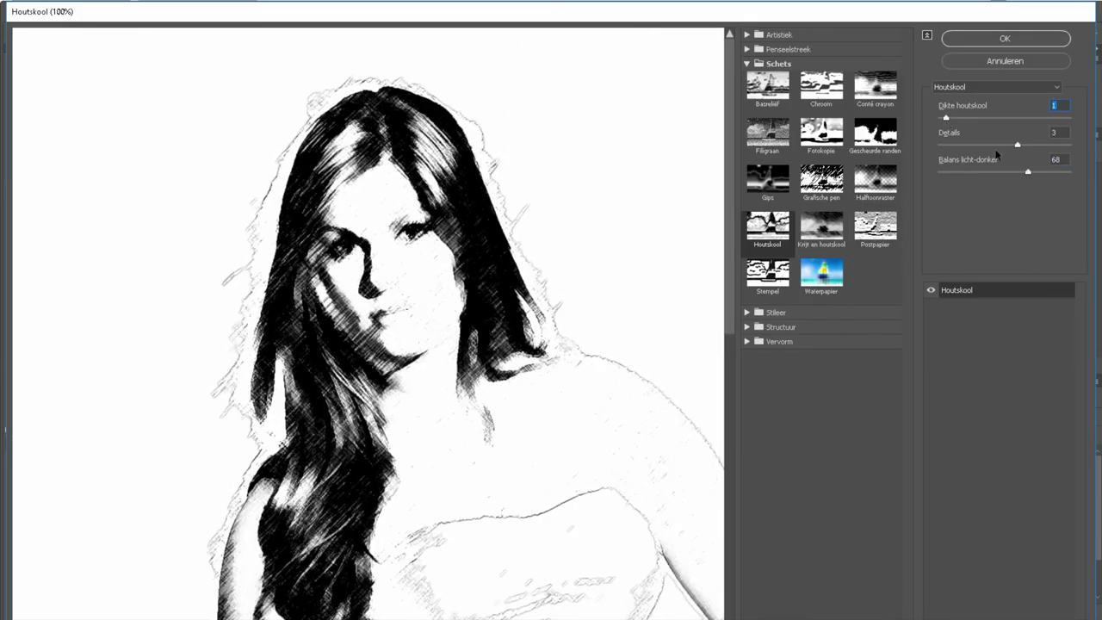
key(Return)
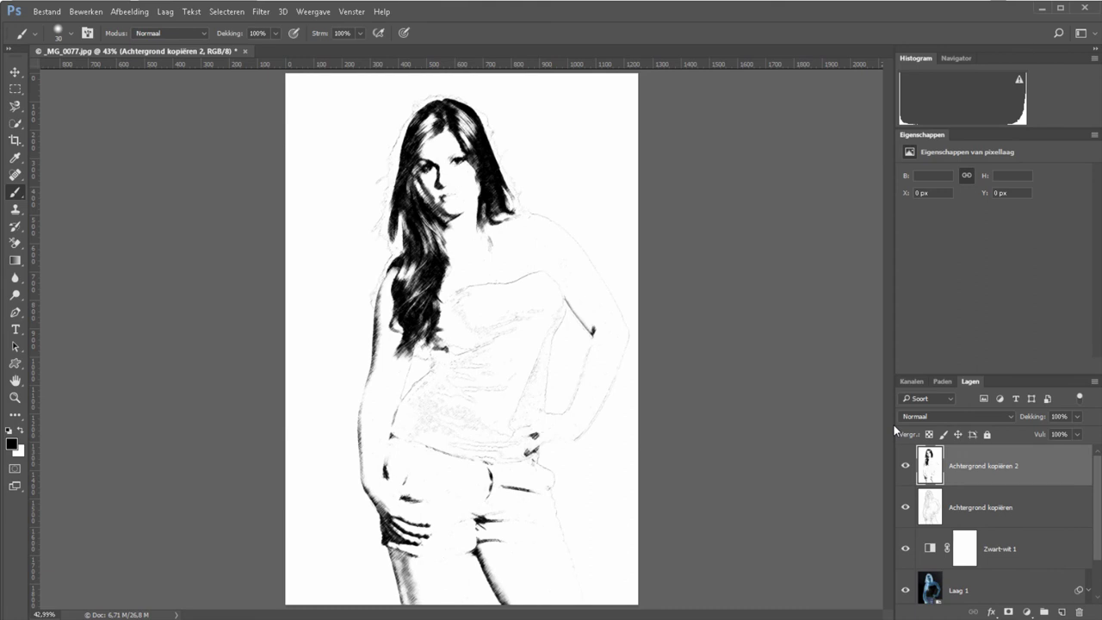
- Lower the Achtergrond kopiëren 2 charcoal layer to about 69% opacity and zoom in on the face
drag(1029, 421, 1016, 417)
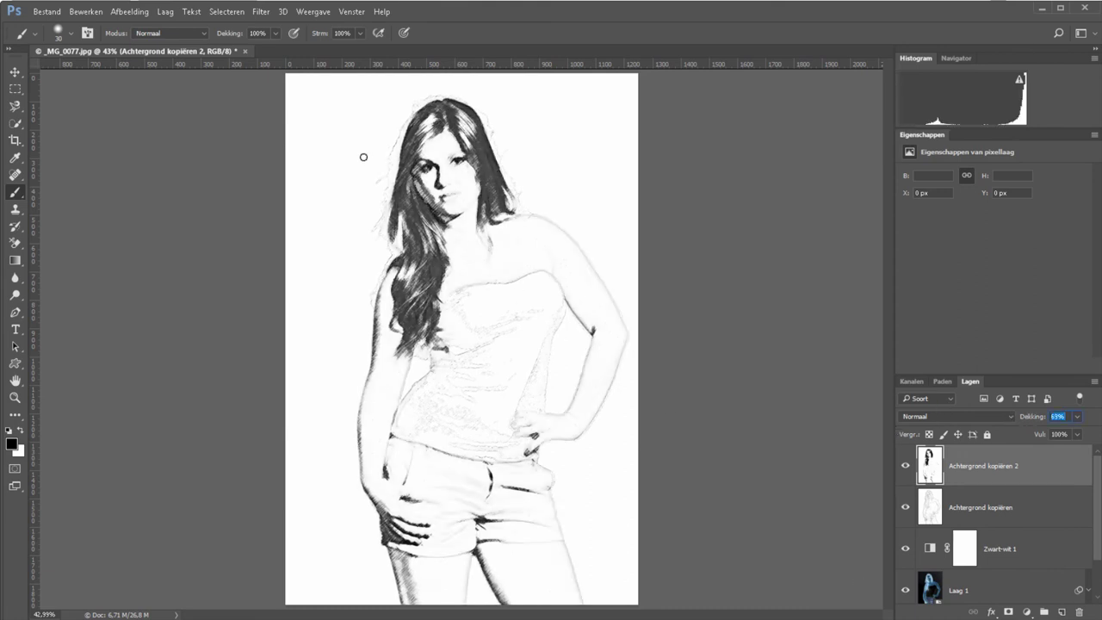
key(z)
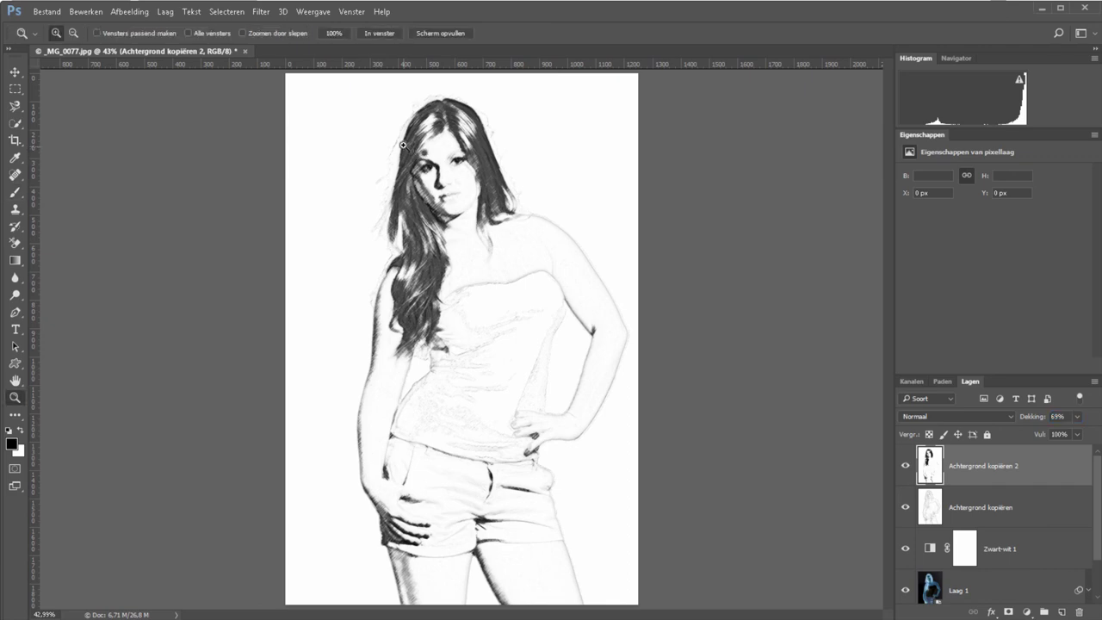
drag(494, 208, 895, 535)
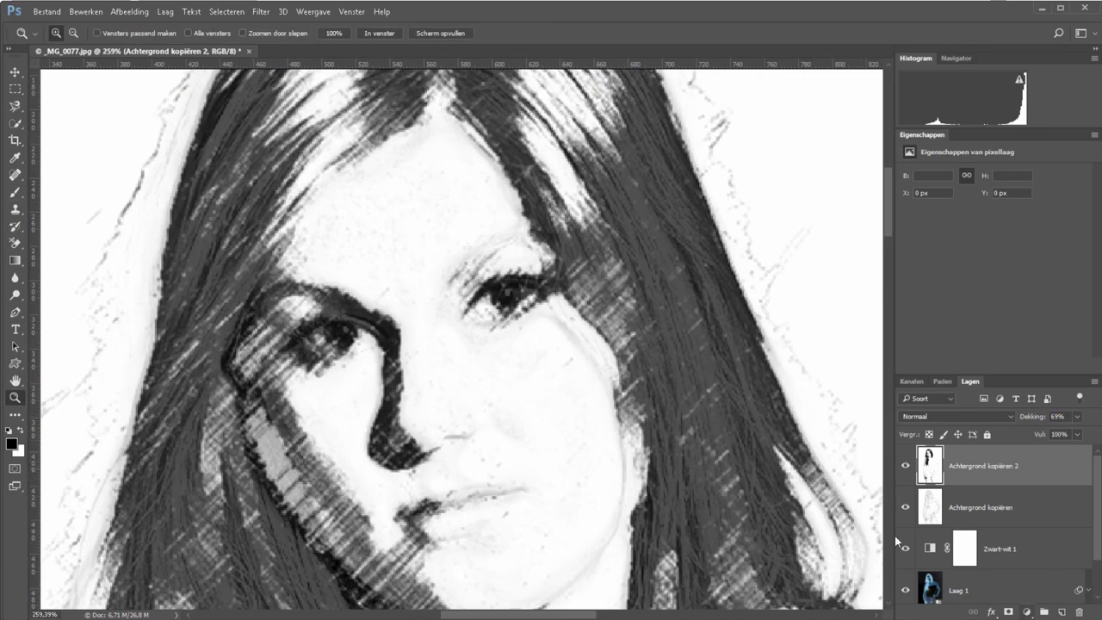
- Add a layer mask to Achtergrond kopiëren 2 and paint black over both eyes
click(1009, 612)
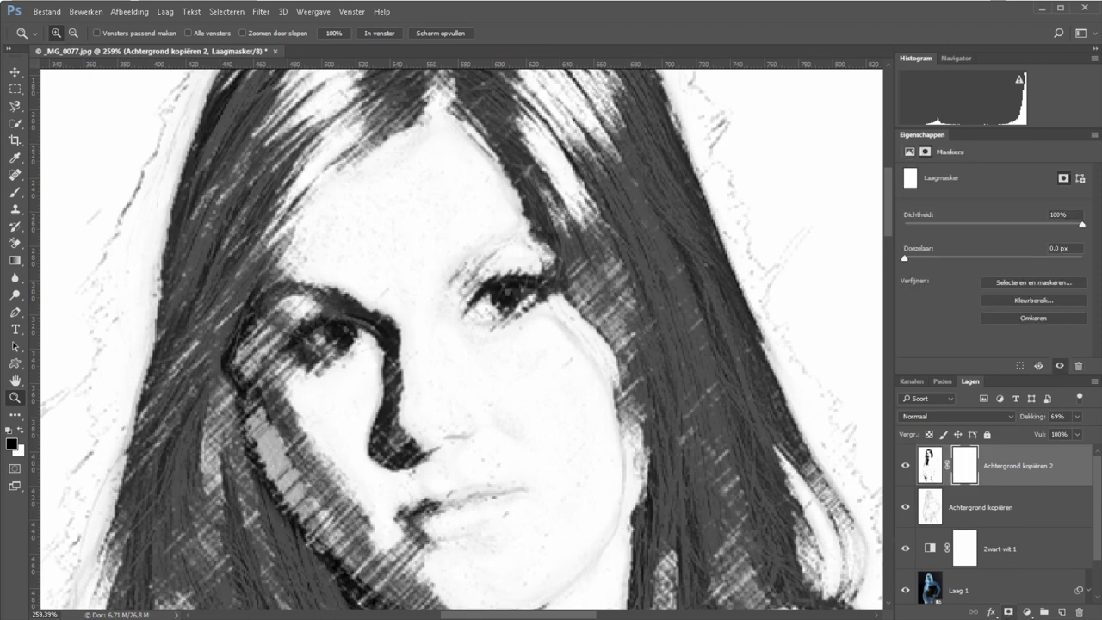
key(b)
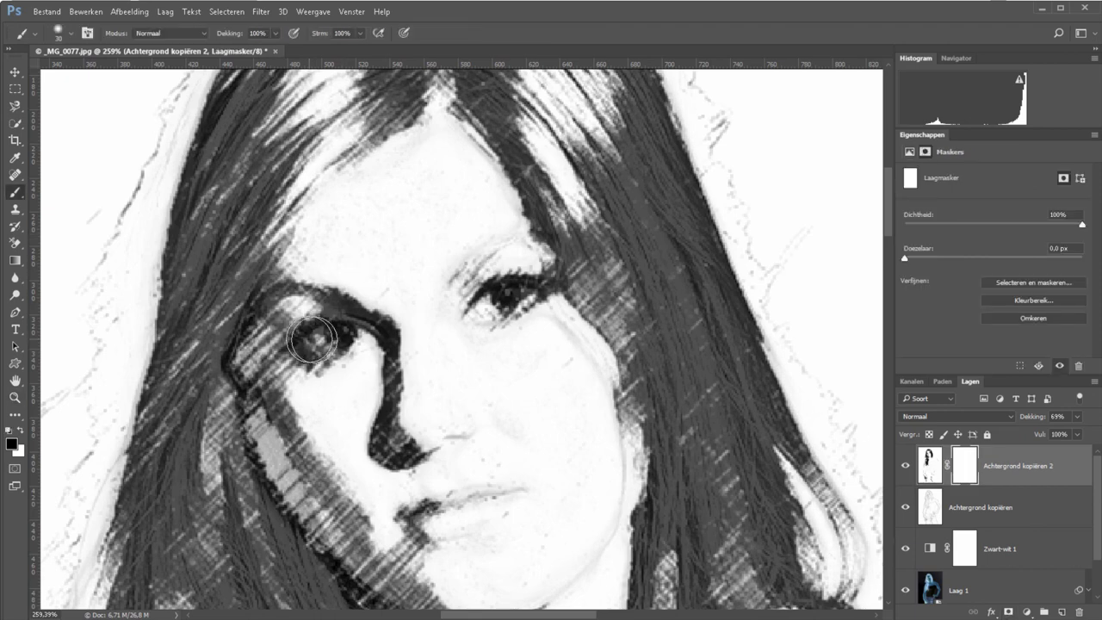
drag(310, 332, 370, 327)
drag(491, 297, 516, 295)
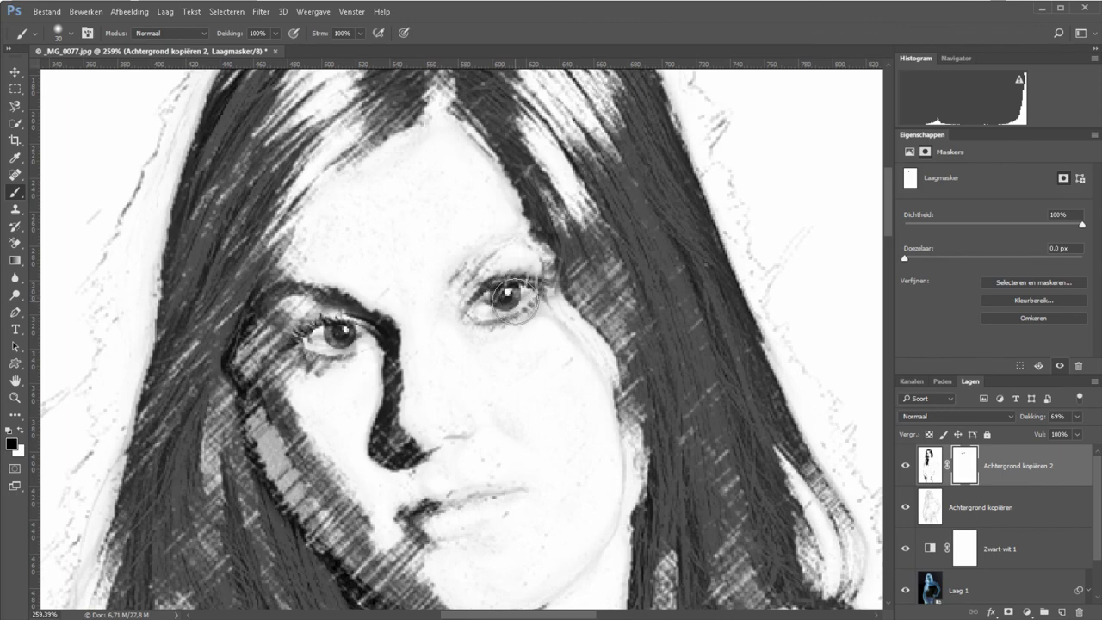
key(ctrl+0)
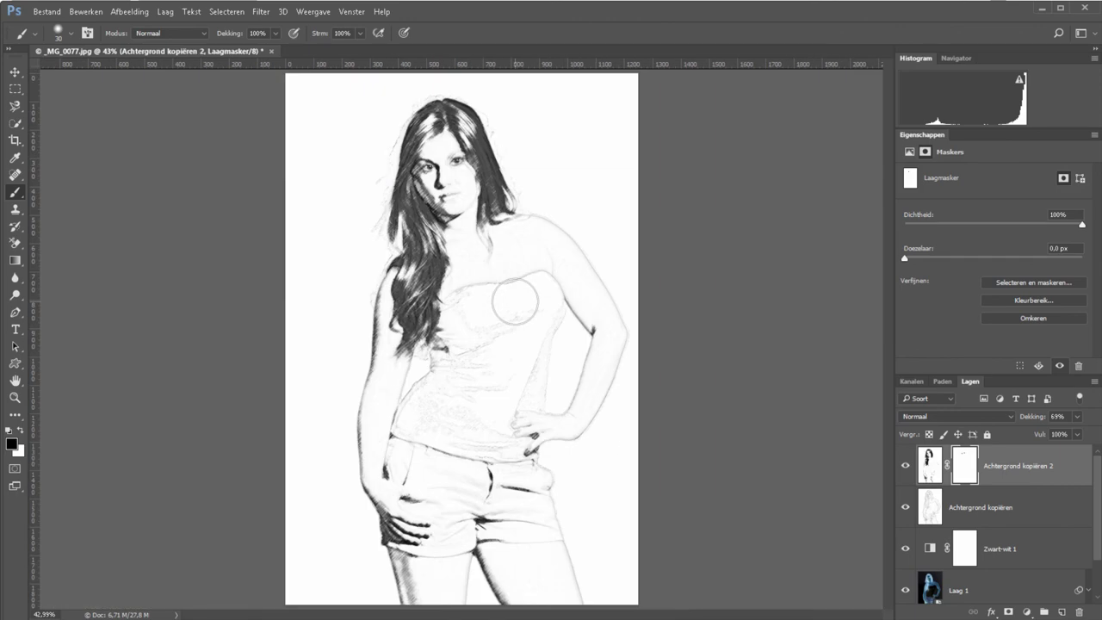